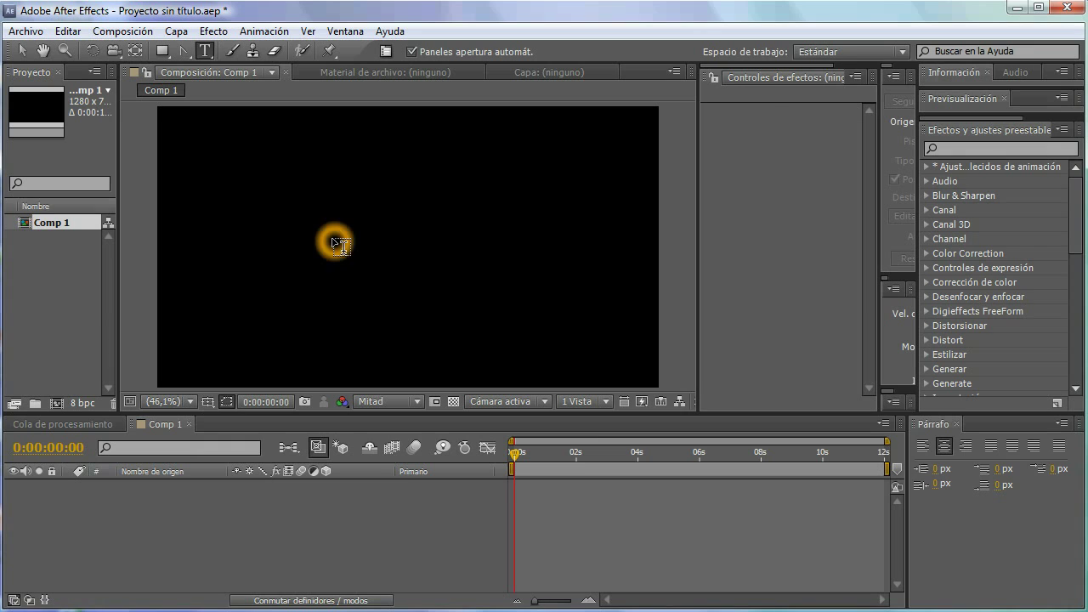
Add the text "Texto sinfín" to the composition and move it to the centre of the frame
left_click(459, 296)
type("T")
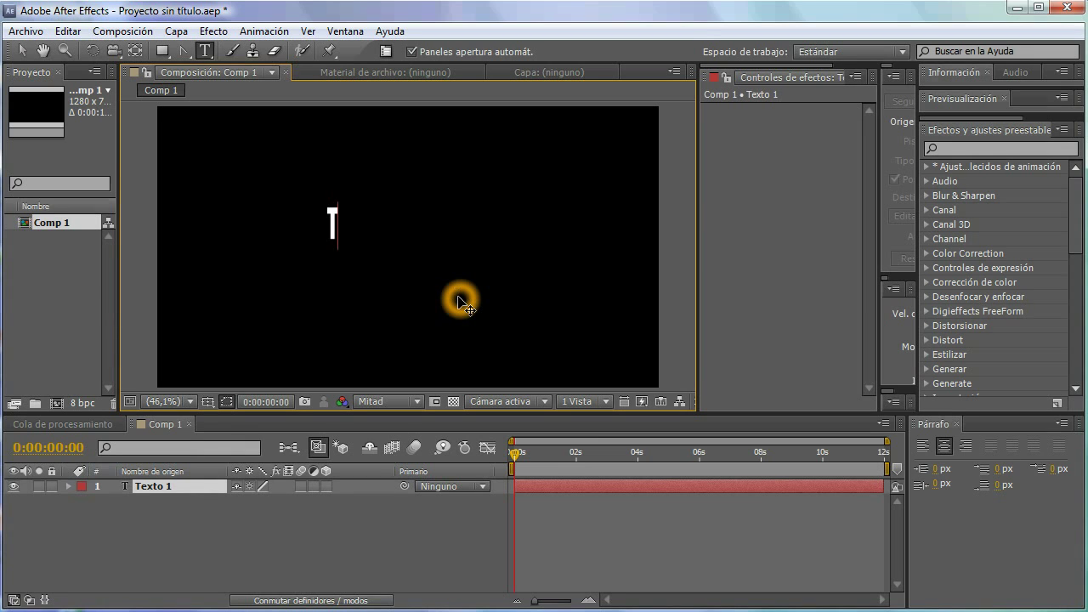
type("exto su")
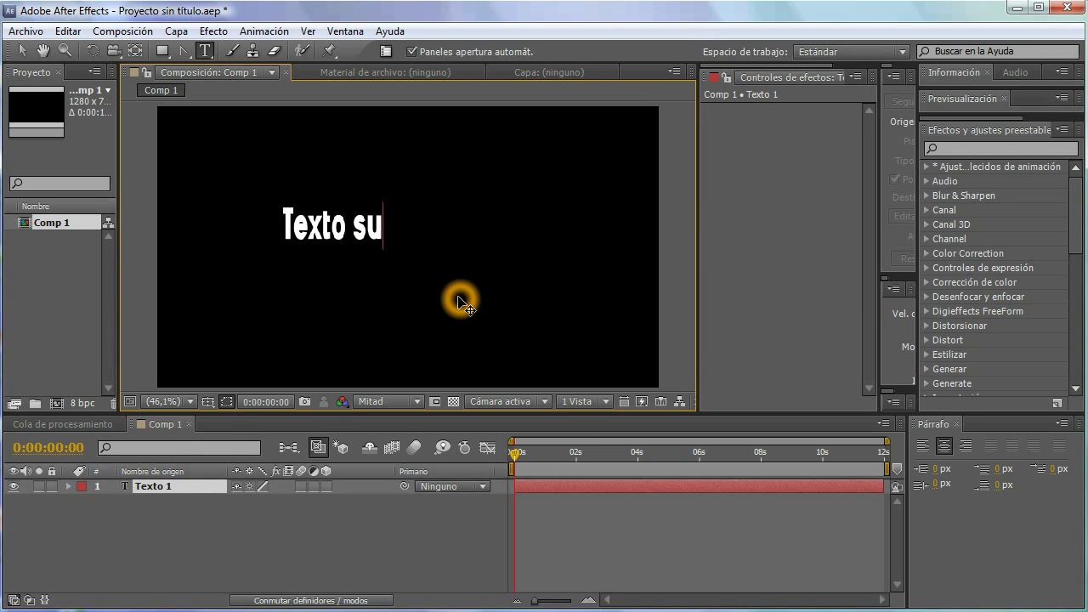
key("BackSpace")
type("in")
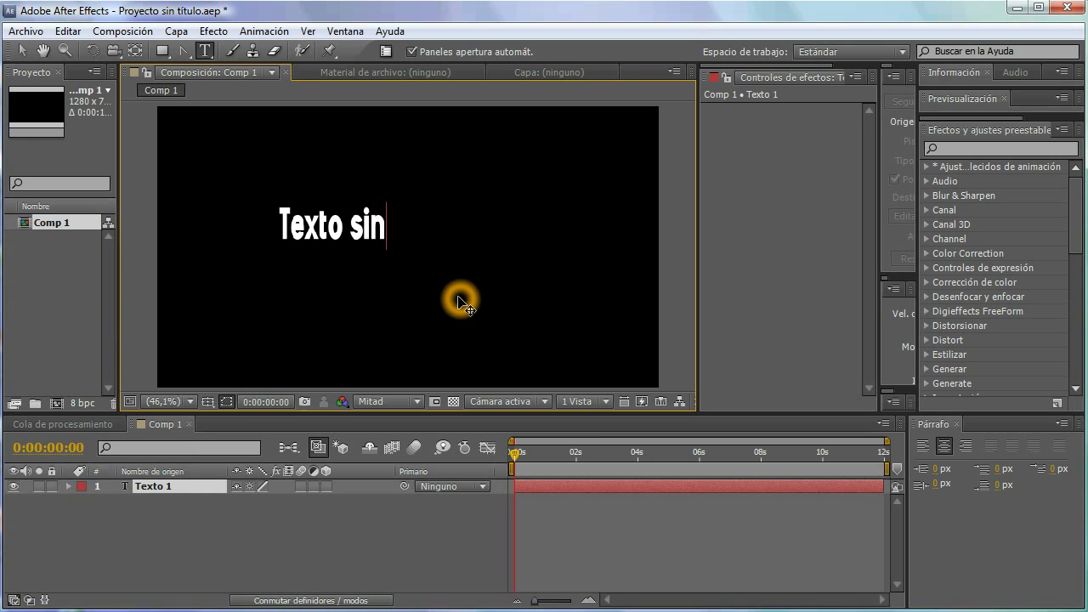
type("fín")
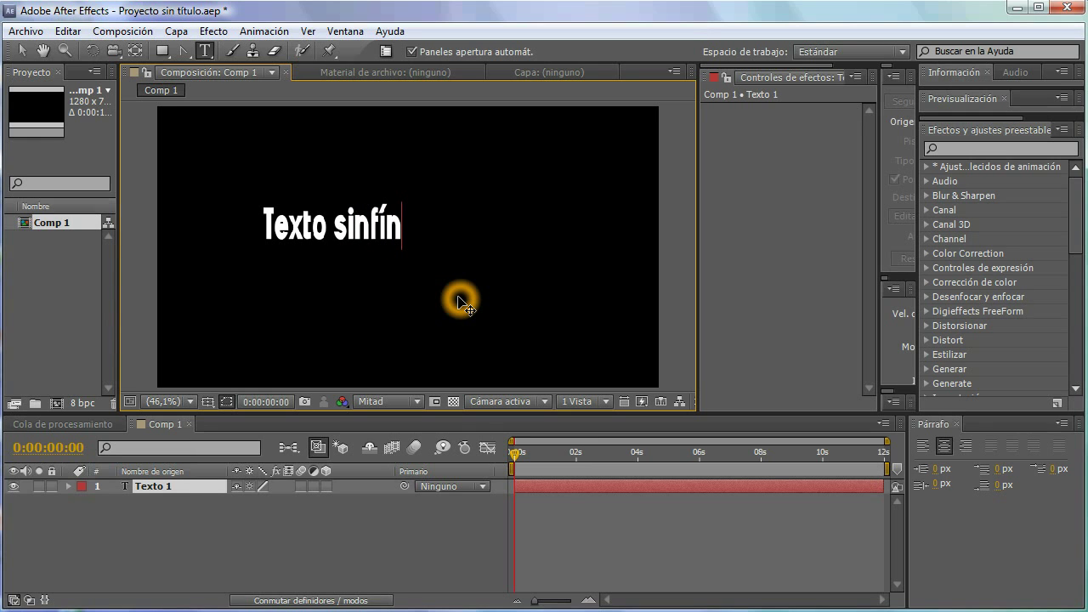
left_click(24, 51)
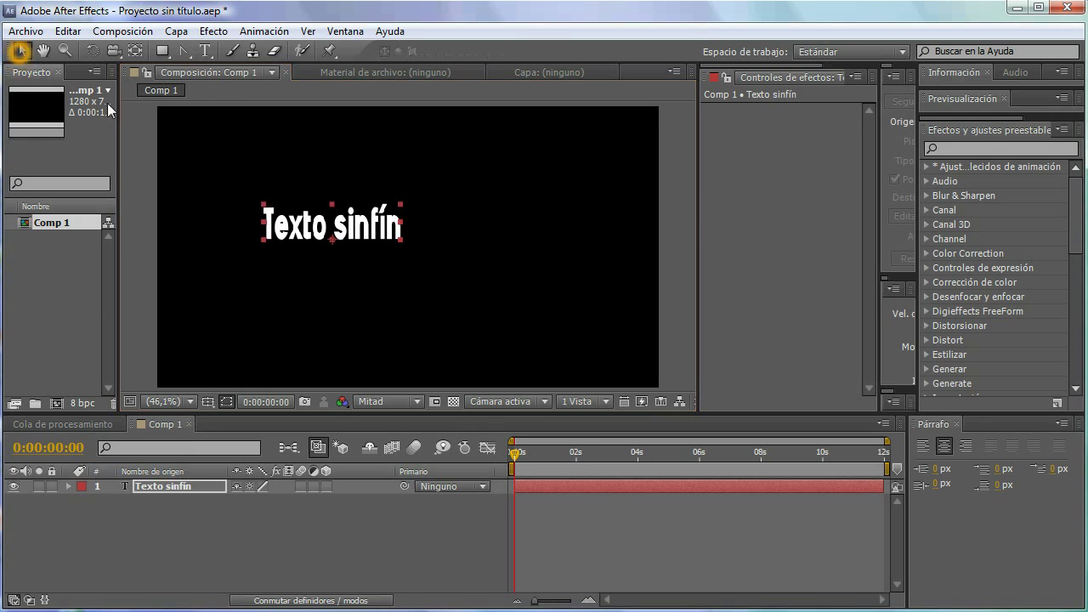
left_click_drag(379, 226, 462, 241)
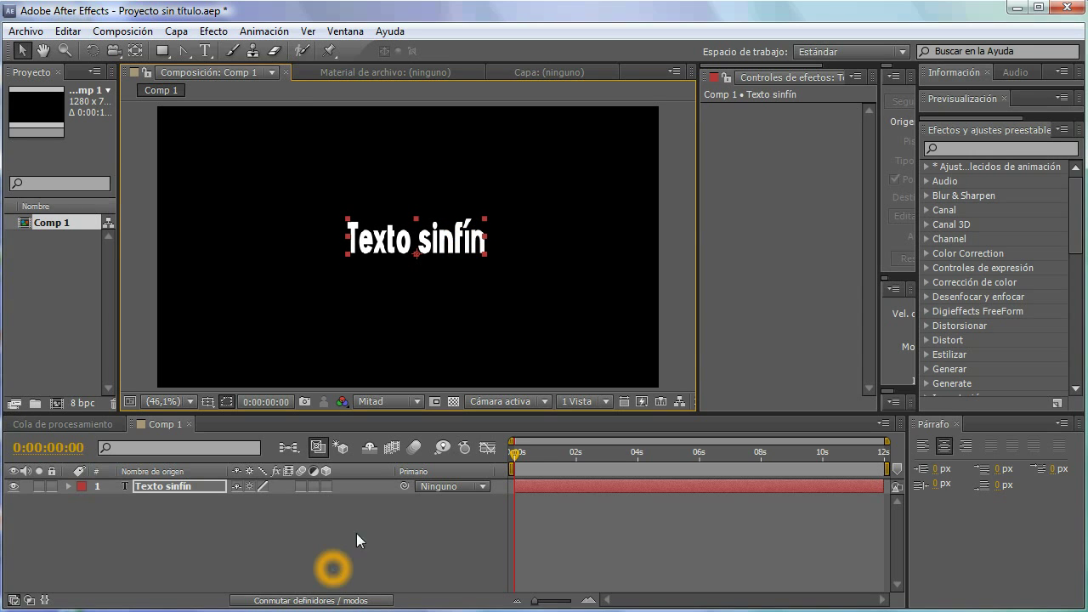
Draw a straight-segment figure-eight mask on the text layer with the Pen tool, crossing at the centre of the text
left_click_drag(183, 53, 216, 54)
left_click(226, 434)
left_click(177, 488)
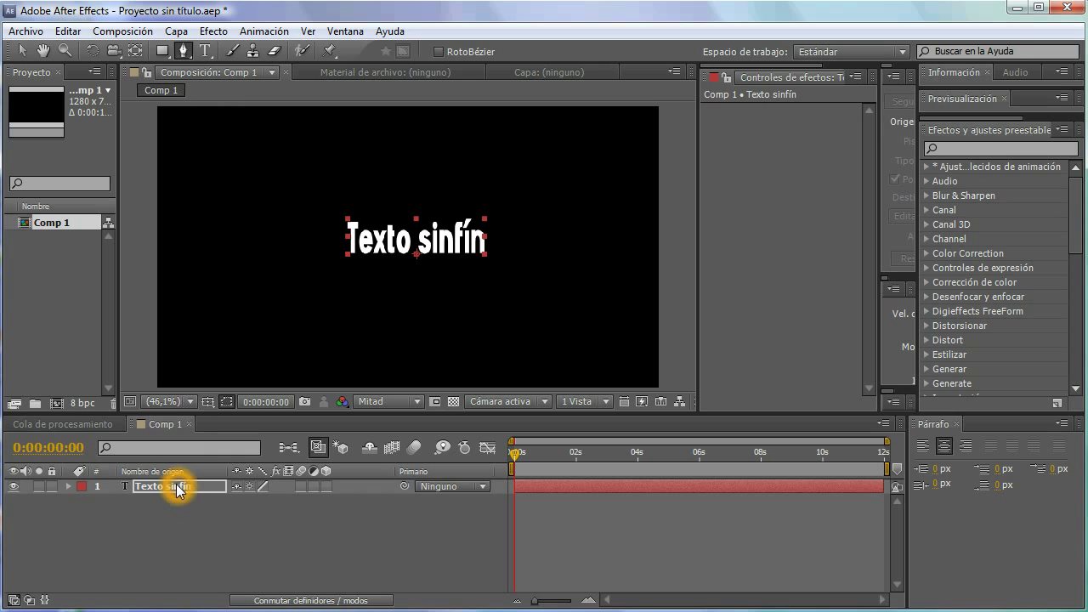
left_click(173, 488)
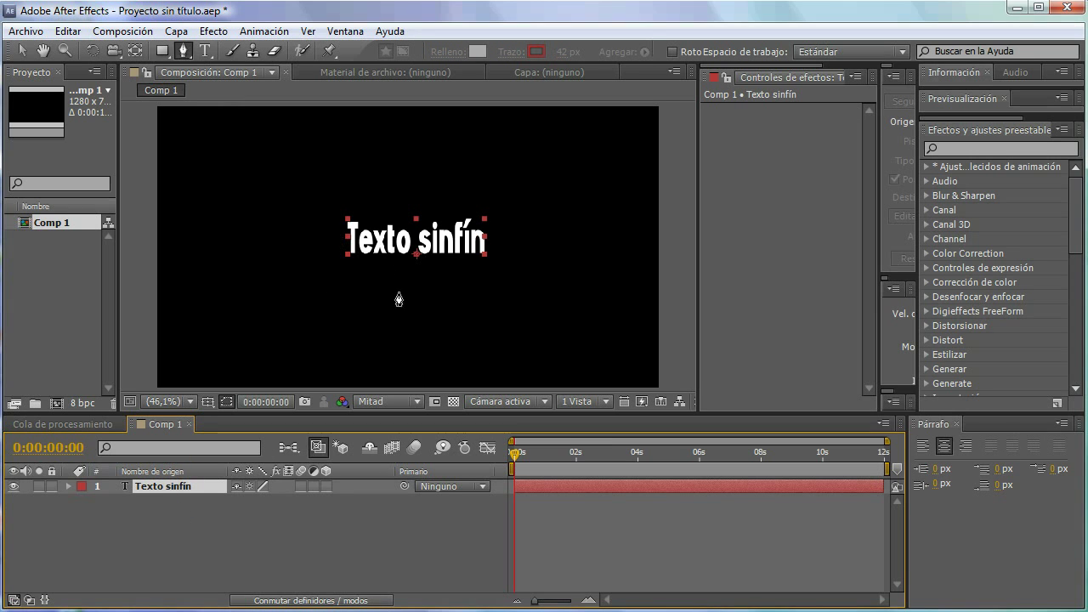
left_click(414, 247)
left_click(506, 160)
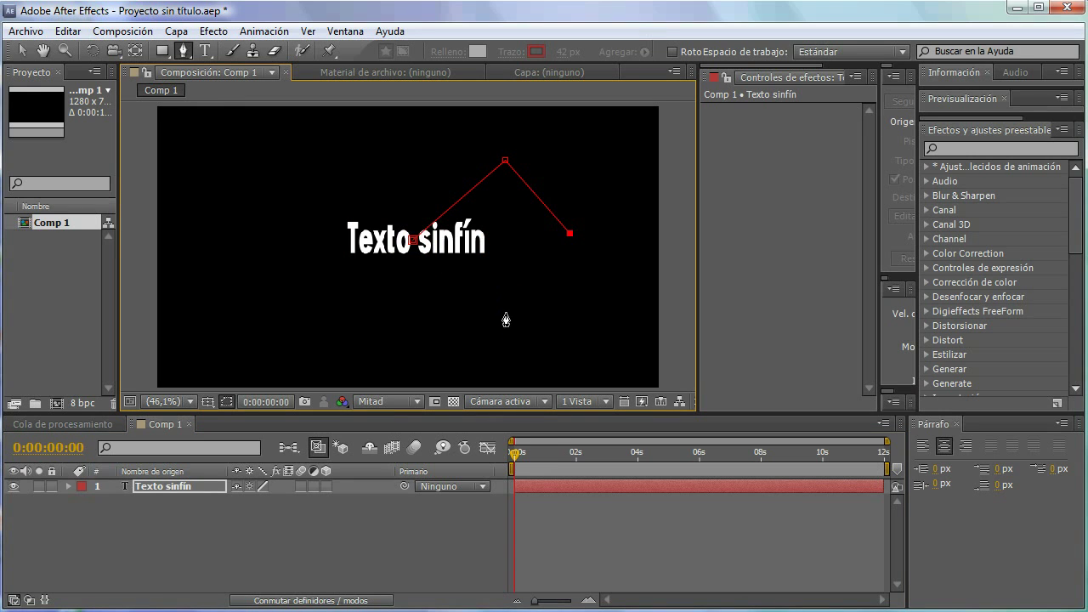
left_click(322, 160)
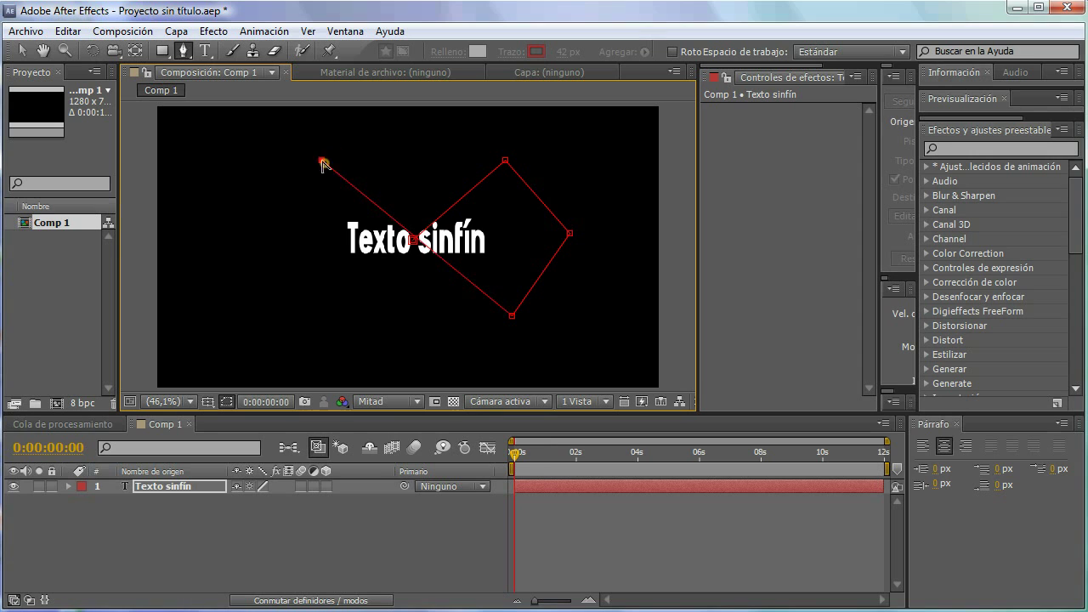
left_click(255, 241)
left_click(337, 333)
left_click(413, 243)
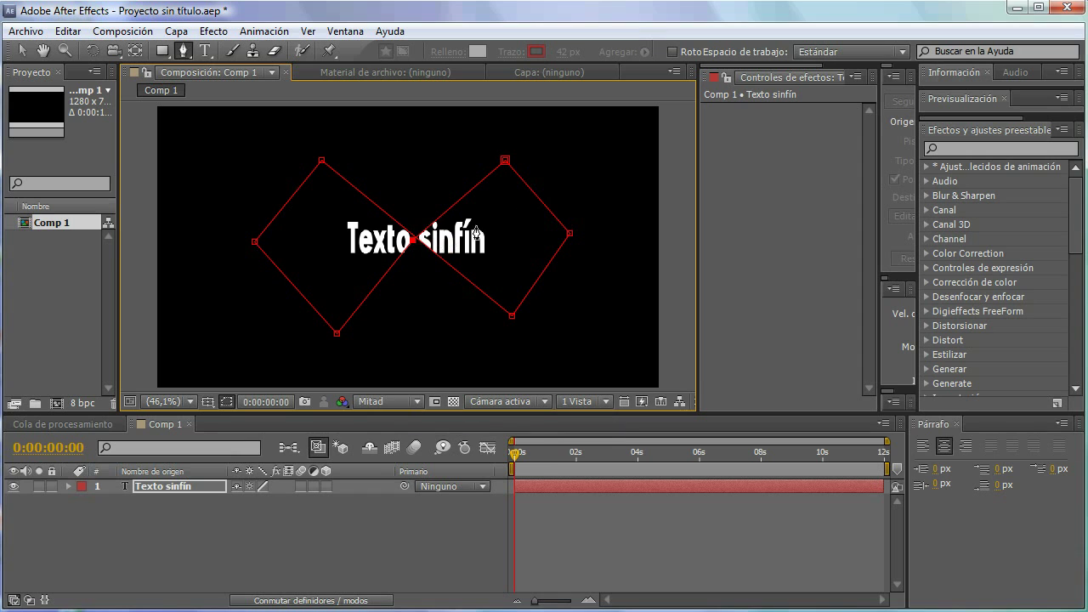
Convert the mask's corner vertices to smooth curve points so the path becomes a rounded infinity shape
left_click_drag(182, 50, 228, 105)
left_click(505, 161)
left_click(570, 234)
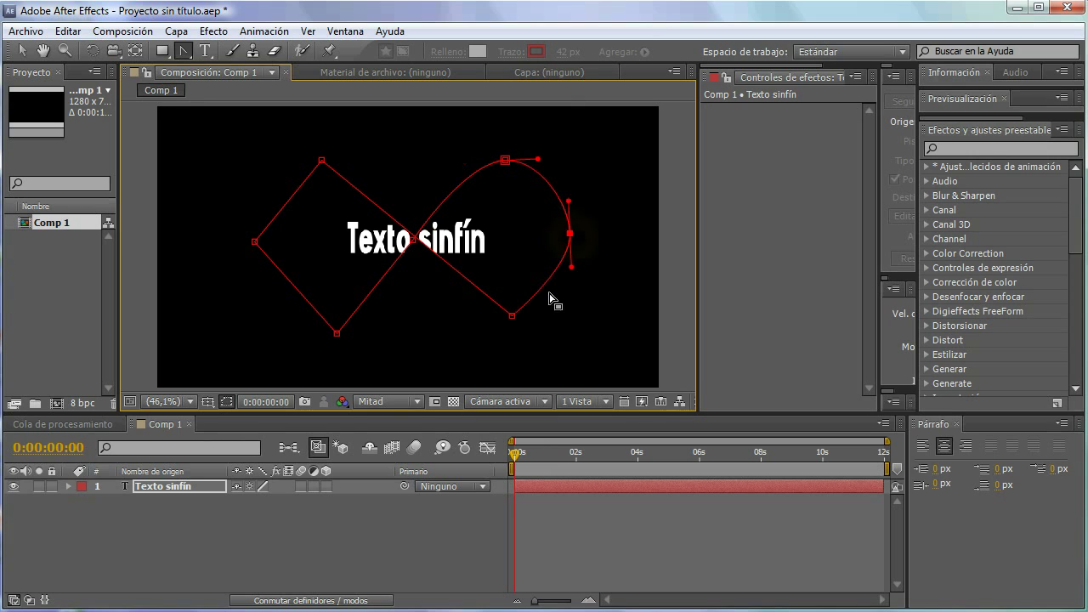
left_click(513, 317)
left_click(322, 162)
left_click(255, 242)
left_click(336, 335)
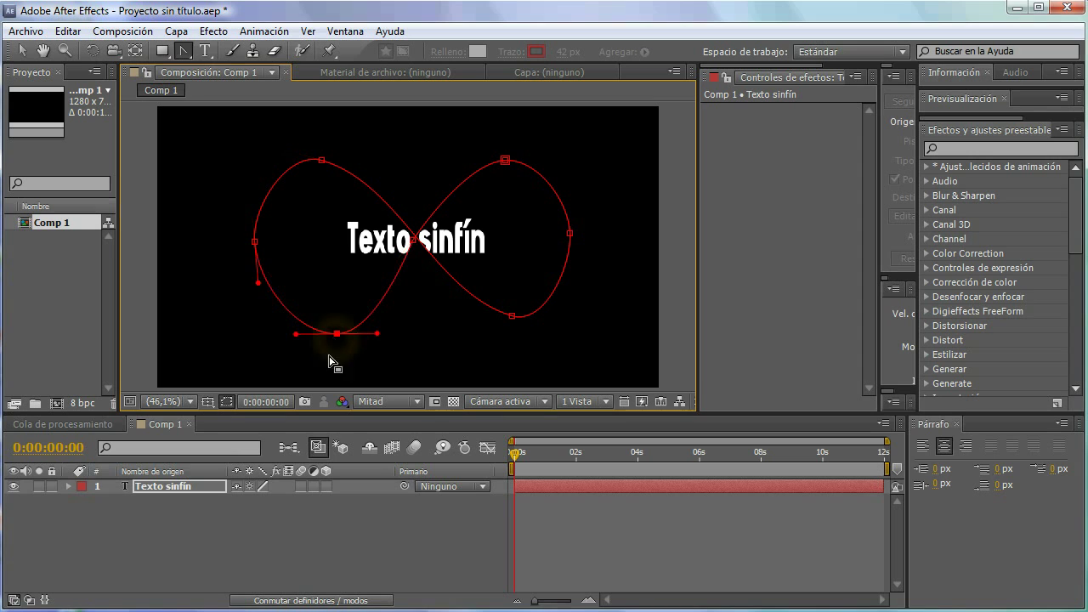
left_click(414, 243)
left_click(379, 380)
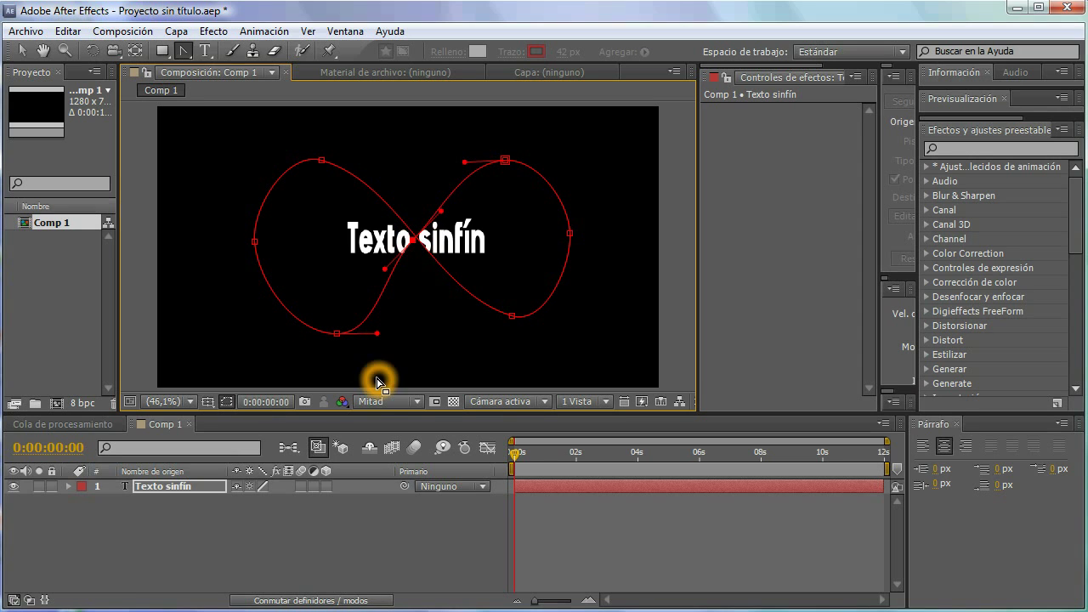
Enlarge the mask's right loop by repositioning its vertices, and adjust the centre crossing point and its curve handle
left_click(22, 50)
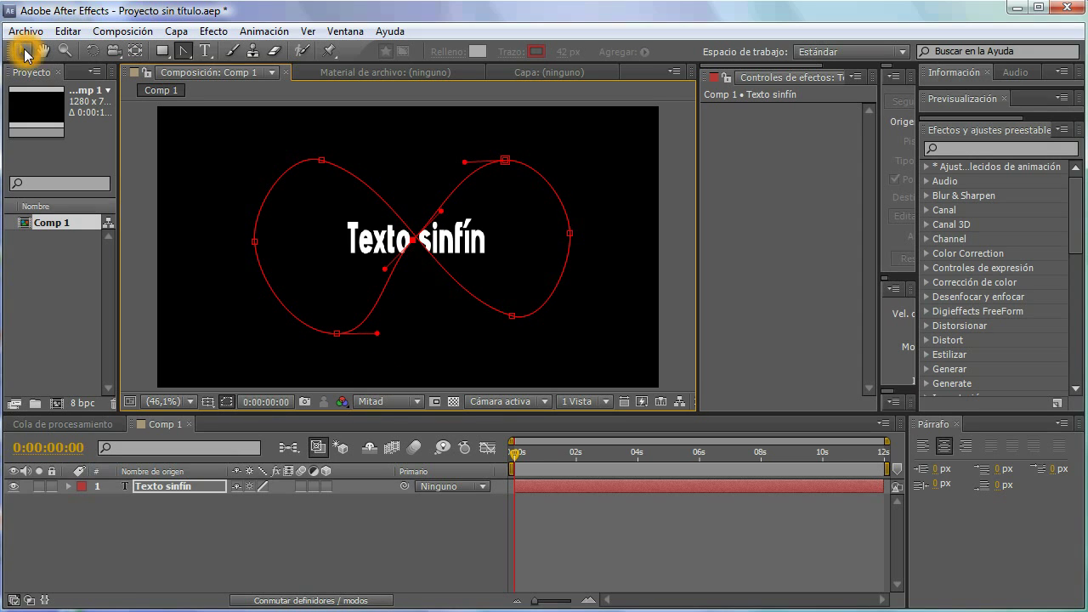
left_click(513, 318)
left_click_drag(514, 318, 515, 335)
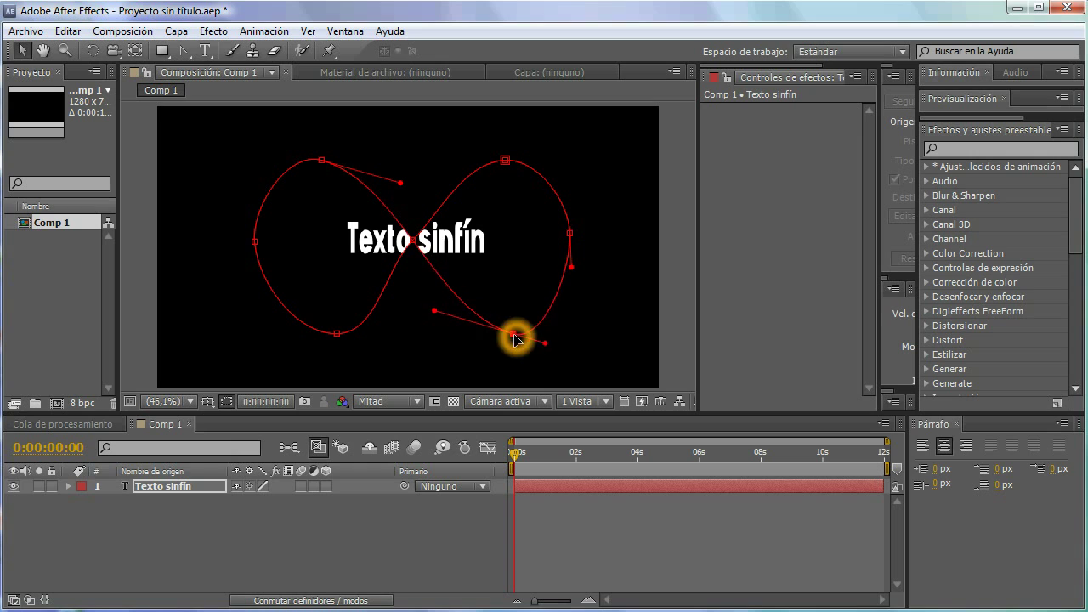
left_click(571, 238)
left_click_drag(572, 239, 582, 236)
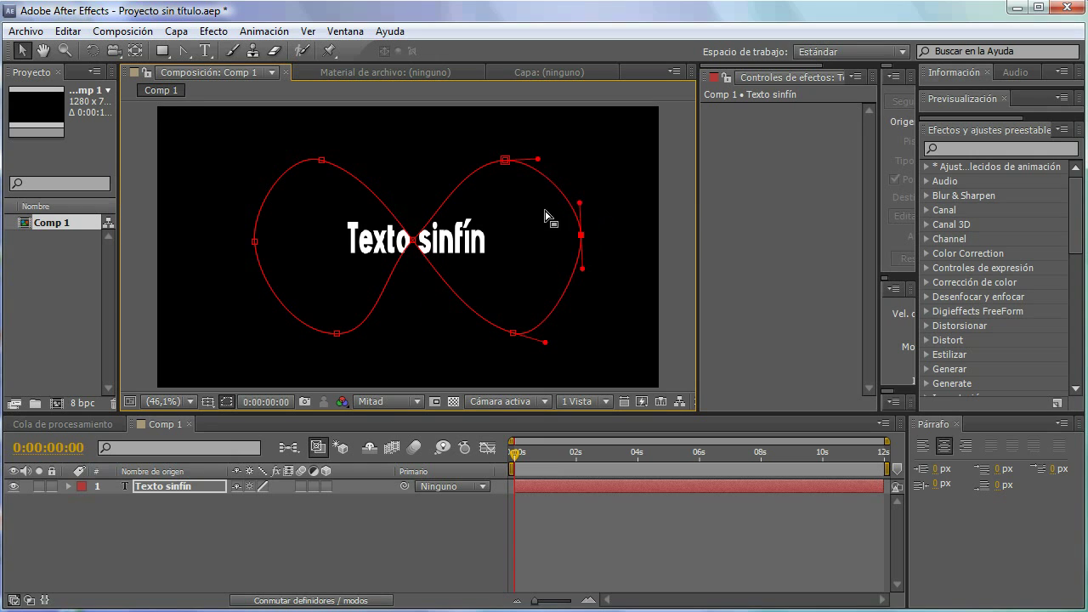
left_click_drag(506, 160, 507, 156)
left_click(416, 243)
left_click(417, 243)
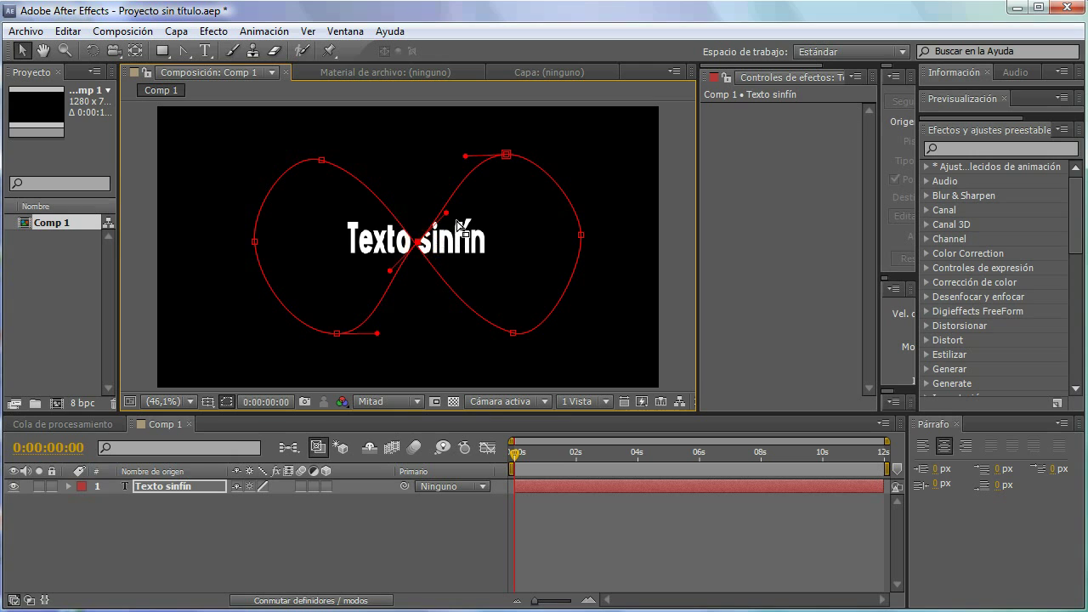
left_click_drag(447, 212, 443, 208)
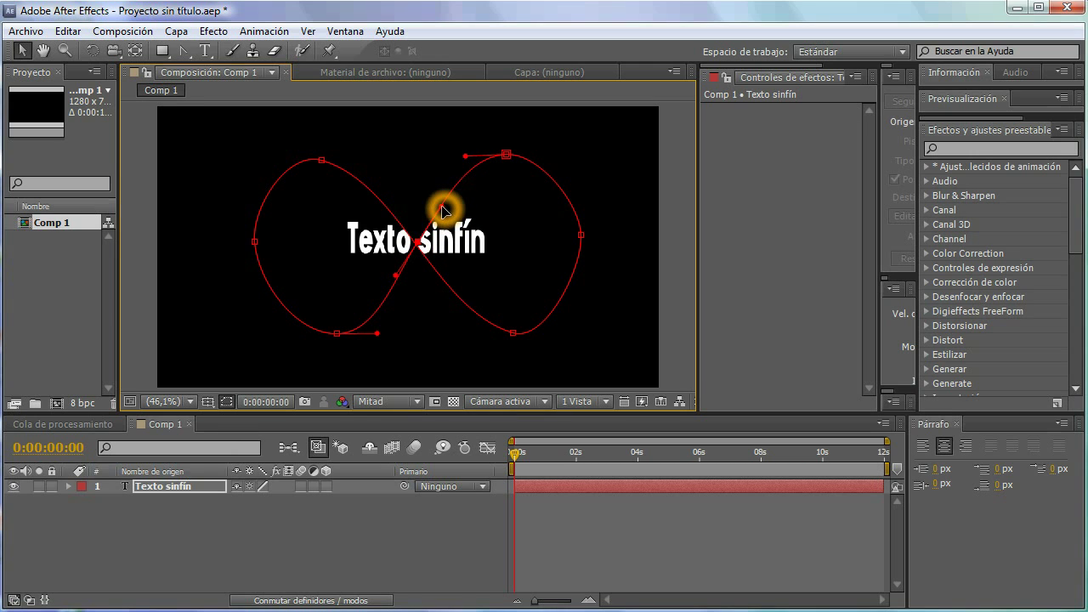
Reposition the left loop's vertices and the right loop's lower vertex to make the infinity shape more symmetrical
left_click_drag(338, 334, 326, 336)
left_click(325, 337)
left_click_drag(254, 243, 245, 246)
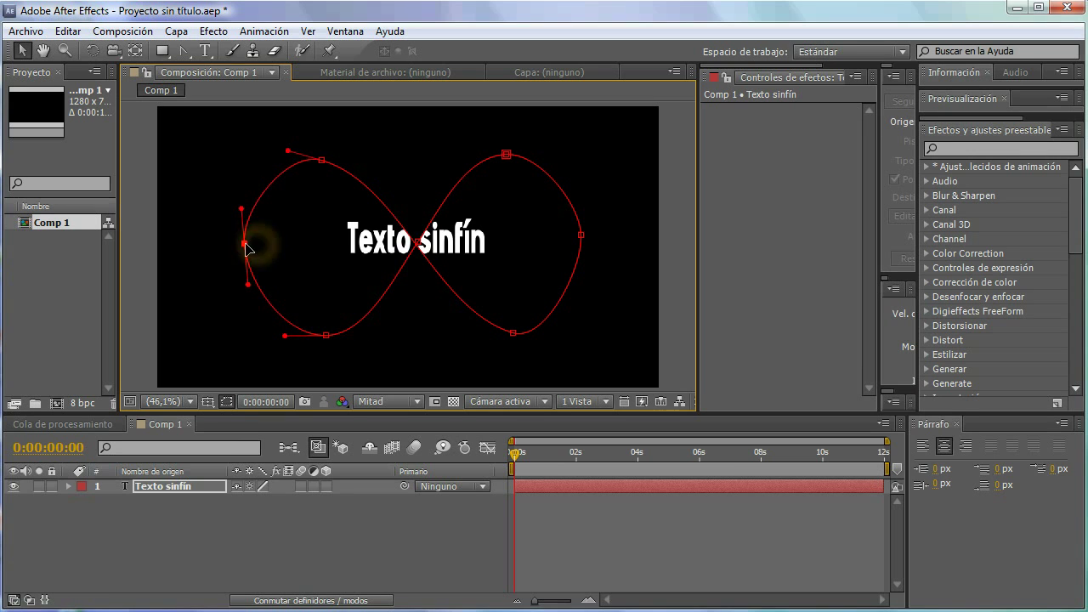
left_click(325, 168)
left_click_drag(326, 167, 327, 165)
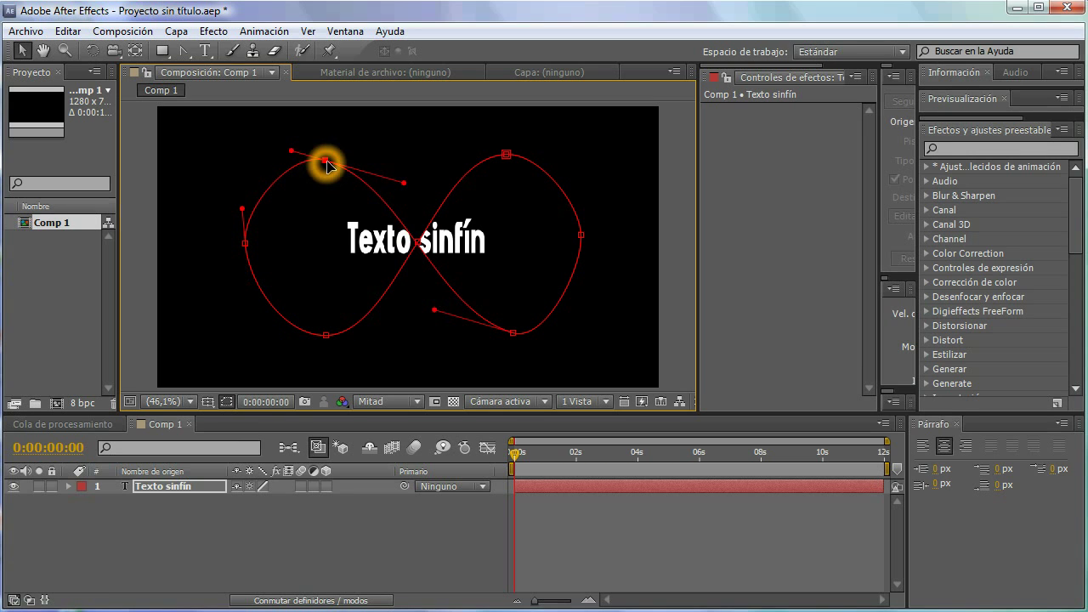
left_click_drag(513, 332, 497, 338)
left_click(498, 340)
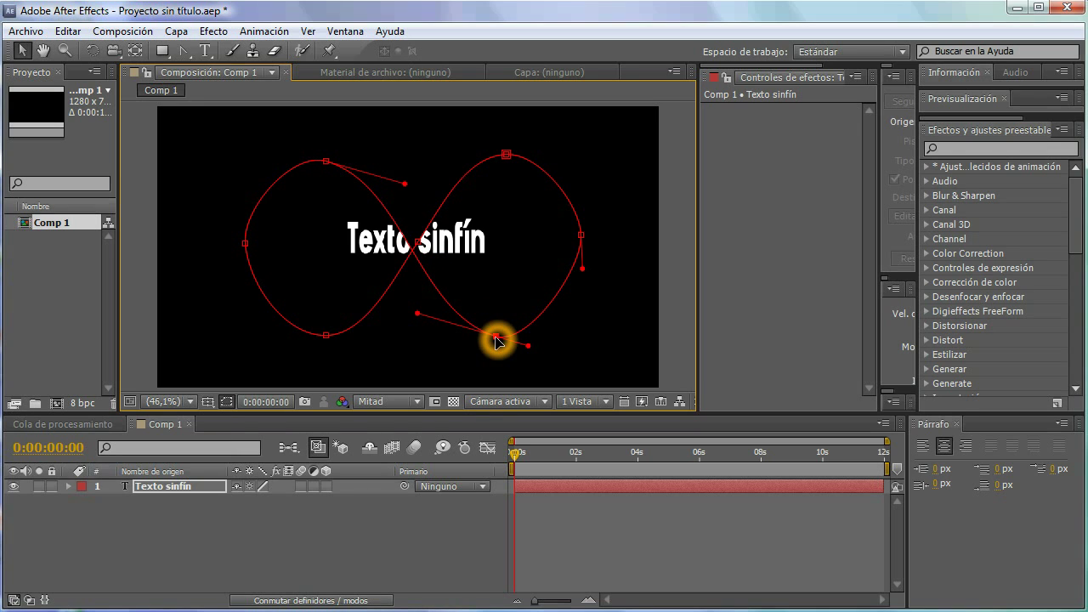
left_click(485, 369)
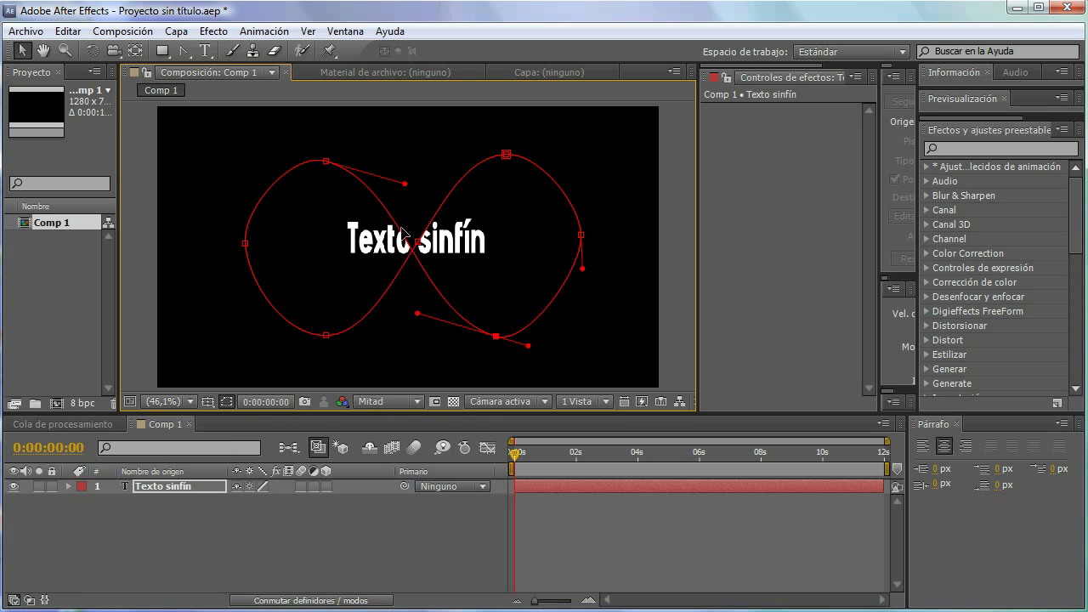
Change the mode of Máscara 1 on the text layer so the mask does not clip the text
left_click(68, 485)
left_click(83, 516)
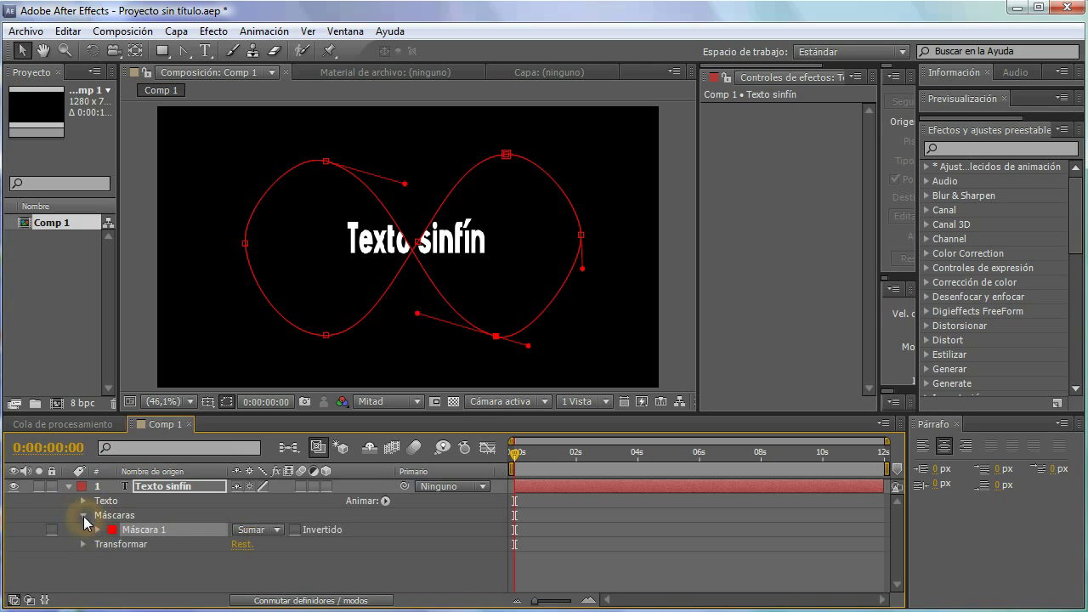
left_click(274, 529)
left_click(276, 549)
left_click(440, 252)
left_click(82, 515)
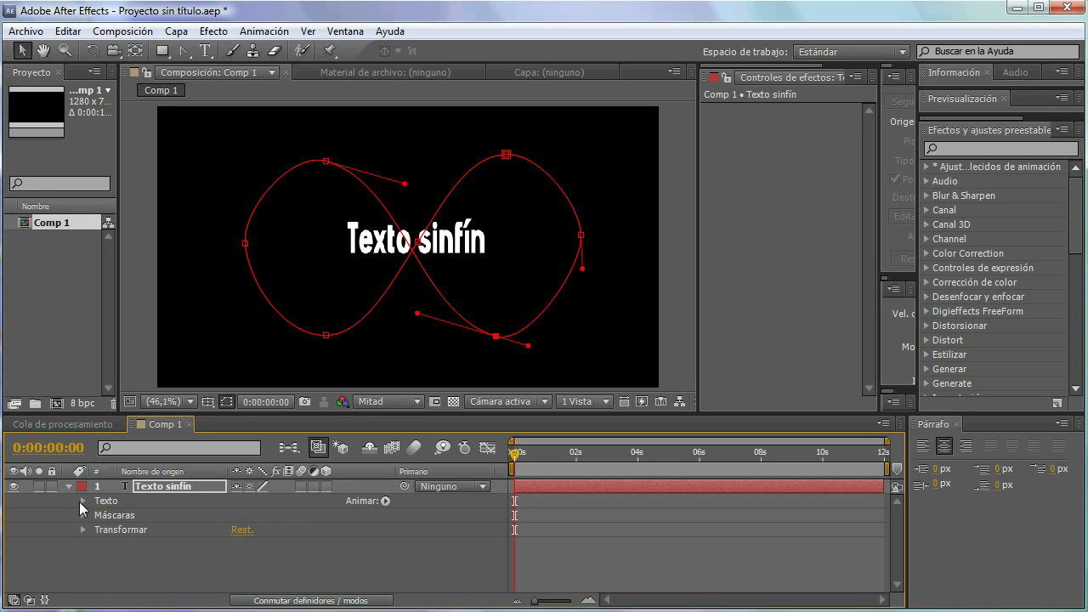
Set Máscara 1 as the path in the text layer's Opciones de trazado
left_click(83, 501)
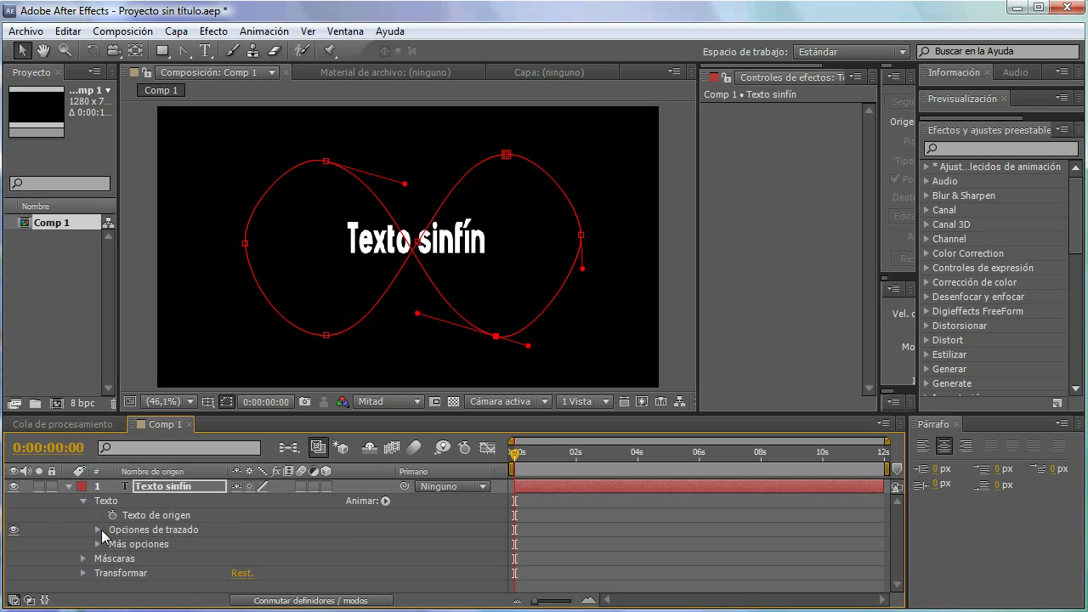
left_click(99, 530)
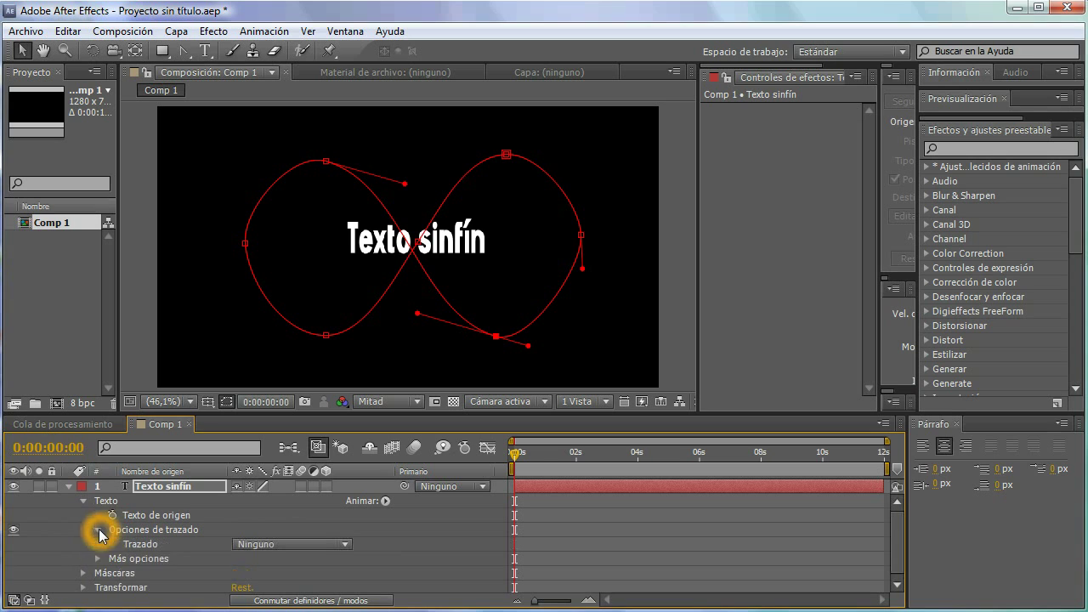
left_click(345, 545)
left_click(317, 588)
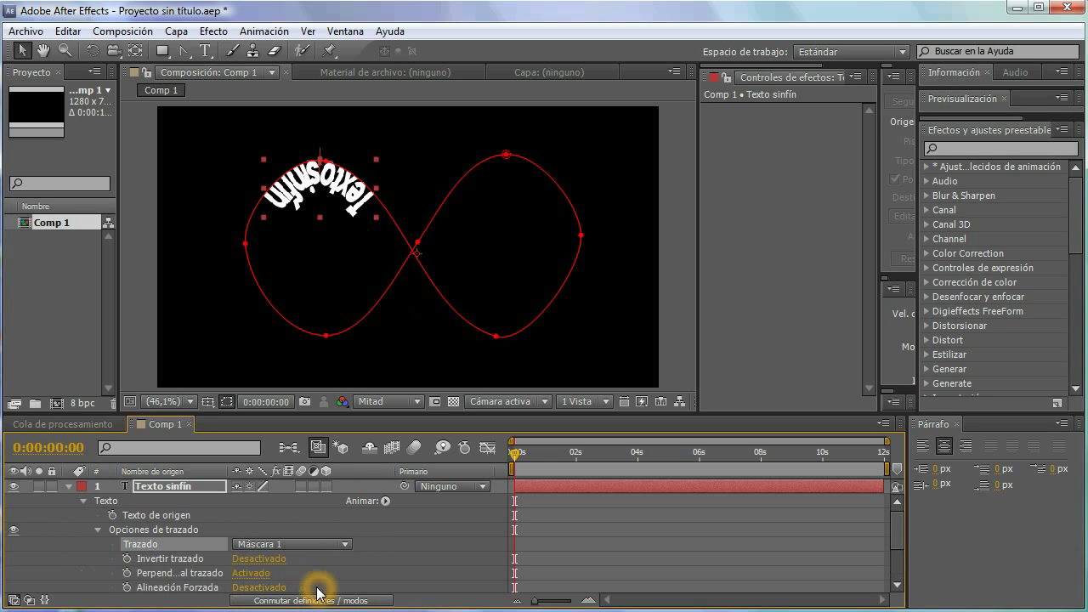
left_click(364, 203)
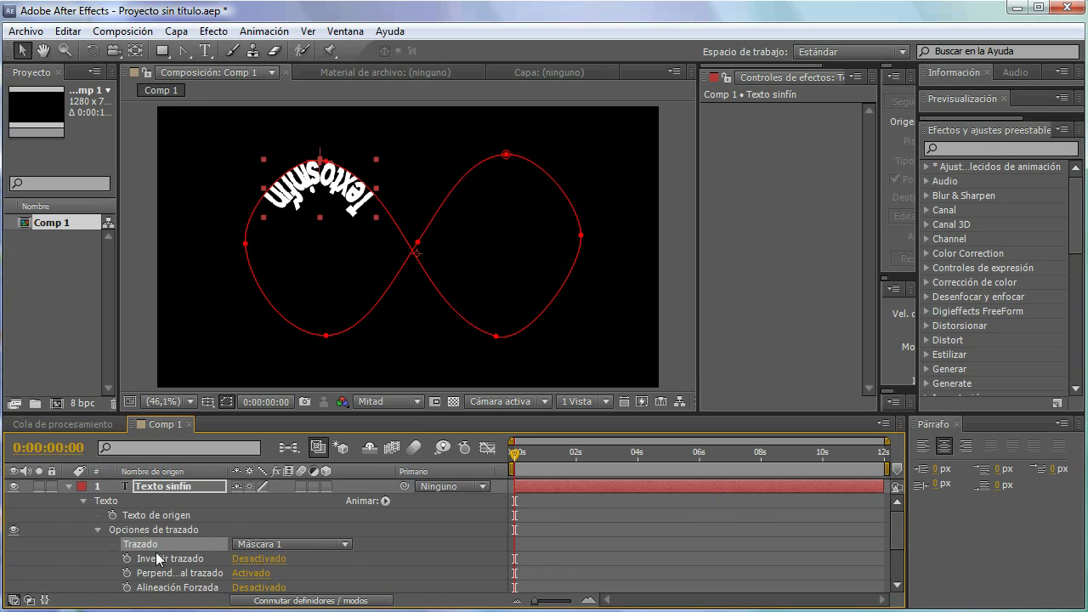
Turn on Invertir trazado for the text path
scroll(229, 543, "down", 1)
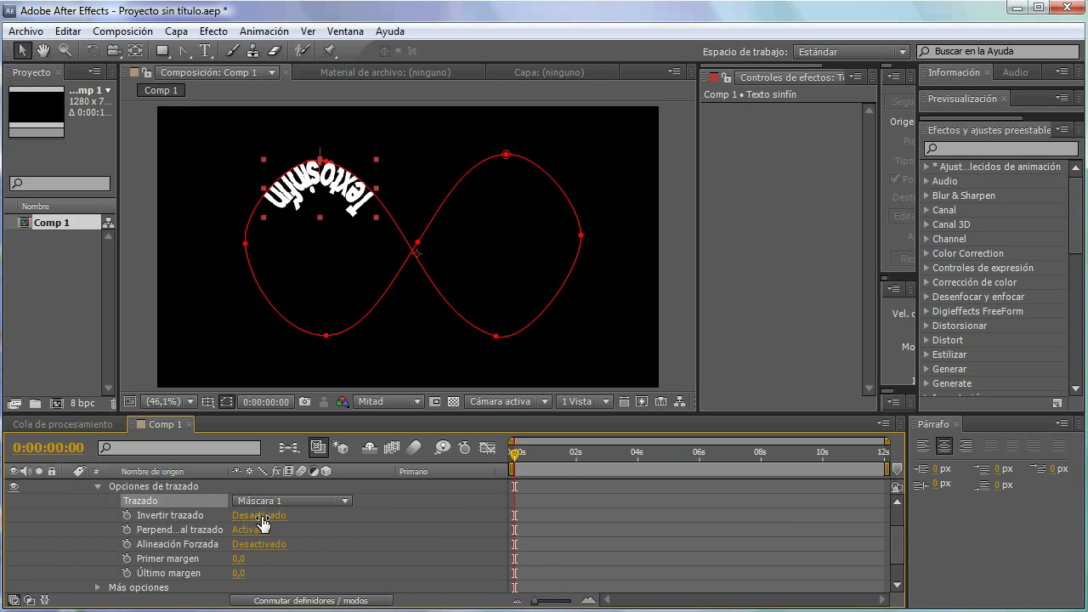
left_click(262, 520)
left_click(262, 517)
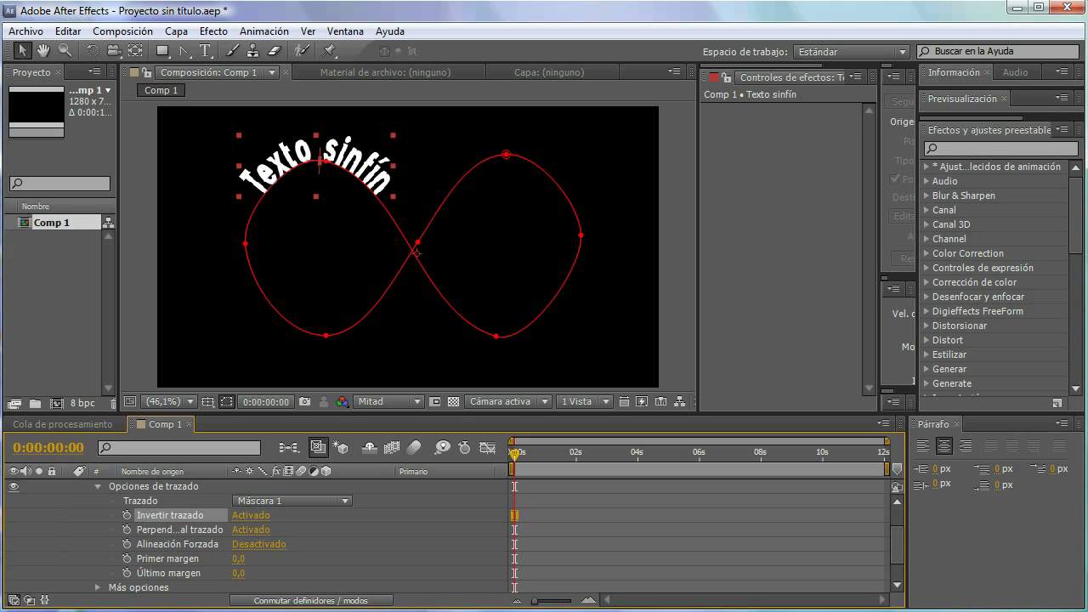
Try sliding the text along the inverted path with Primer margen, and return the margin to 0
left_click_drag(242, 559, 292, 580)
left_click(244, 561)
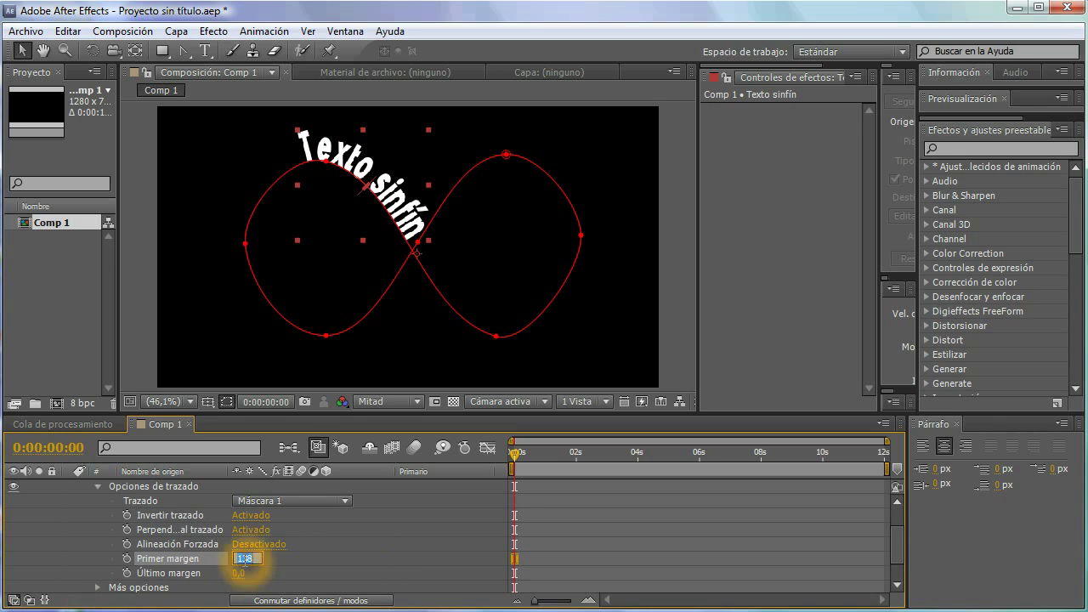
key("Return")
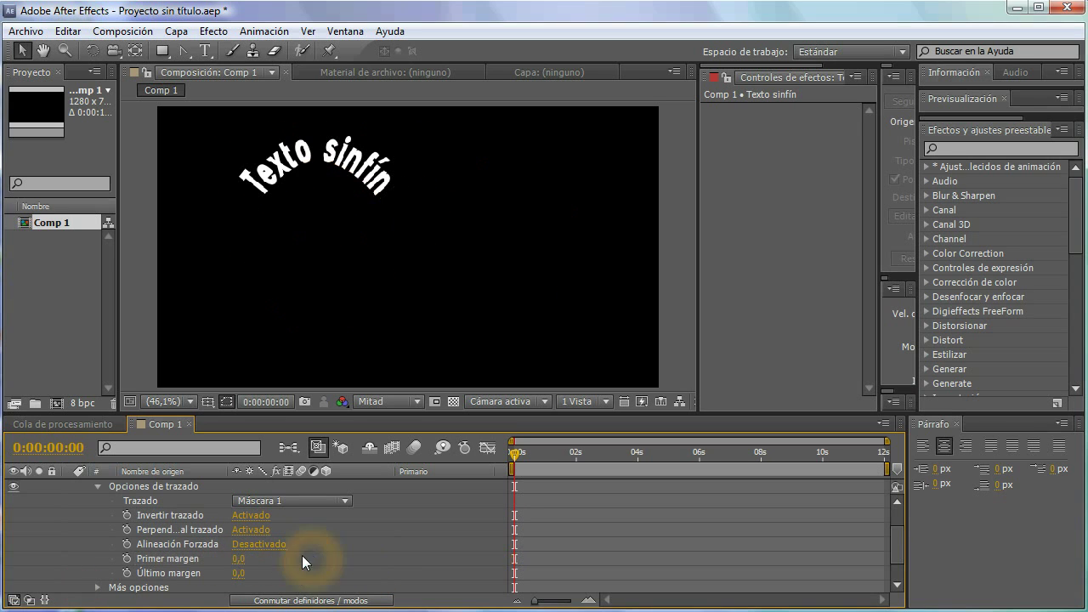
Try Primer margen with Invertir trazado off, return the margin to 0 and turn the inversion back on
left_click(254, 515)
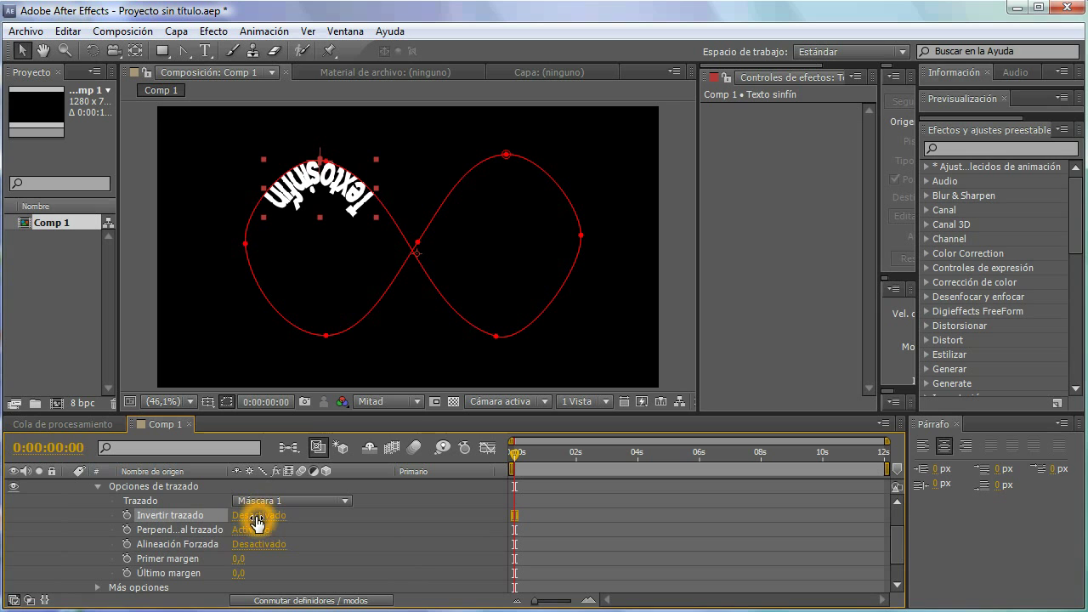
mouse_move(241, 559)
left_mouse_down()
mouse_move(132, 564)
mouse_move(294, 562)
mouse_move(239, 568)
left_mouse_up()
left_click(239, 561)
type("0")
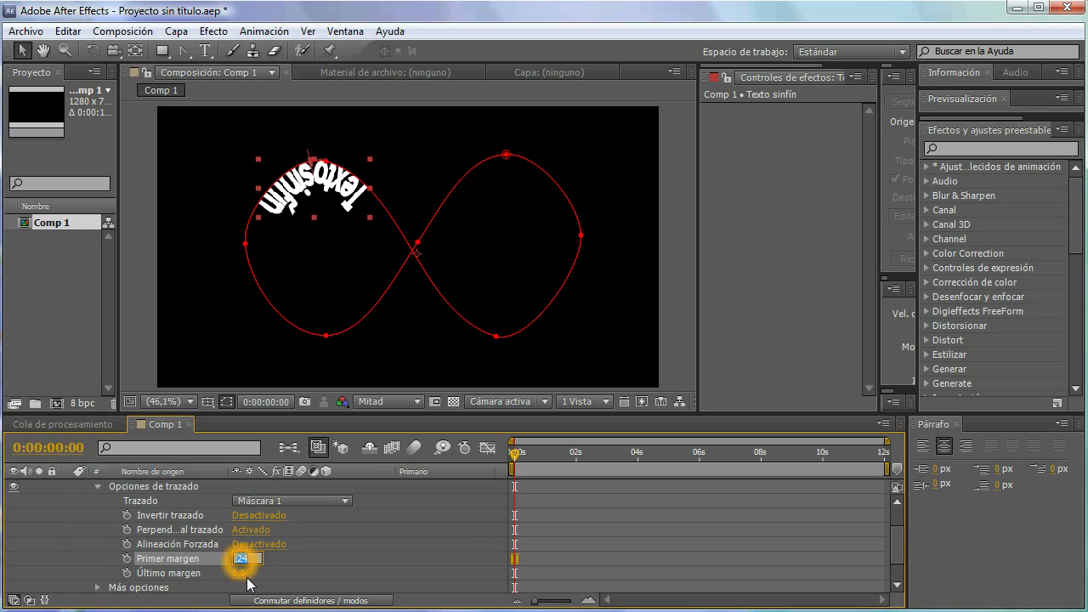
left_click(265, 520)
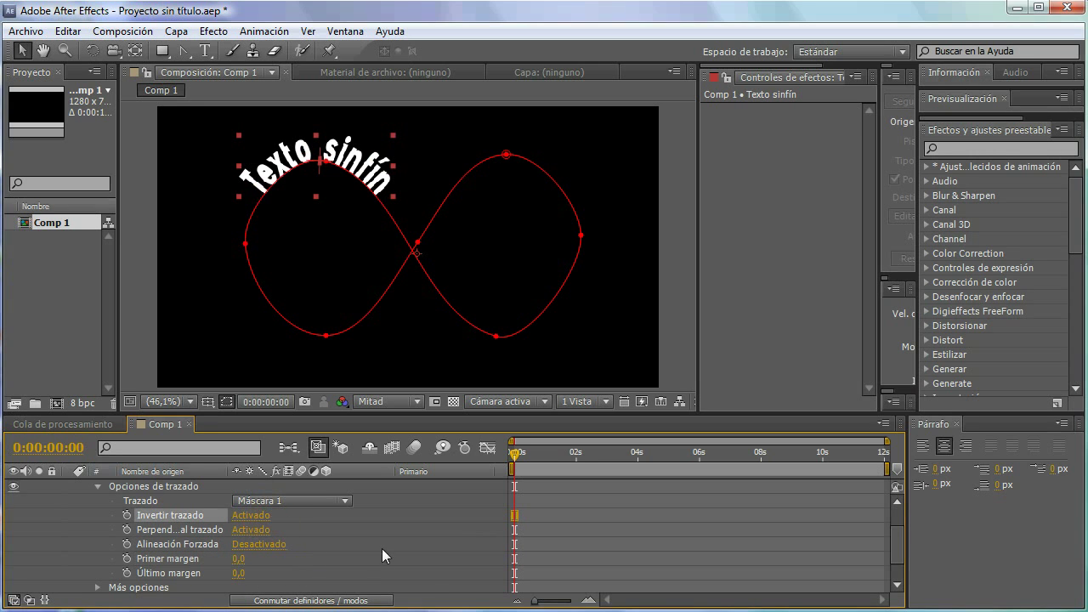
Try toggling Perpendicular al trazado and shifting Primer margen with Alineación Forzada on, and restore all three settings
left_click(249, 531)
left_click(249, 532)
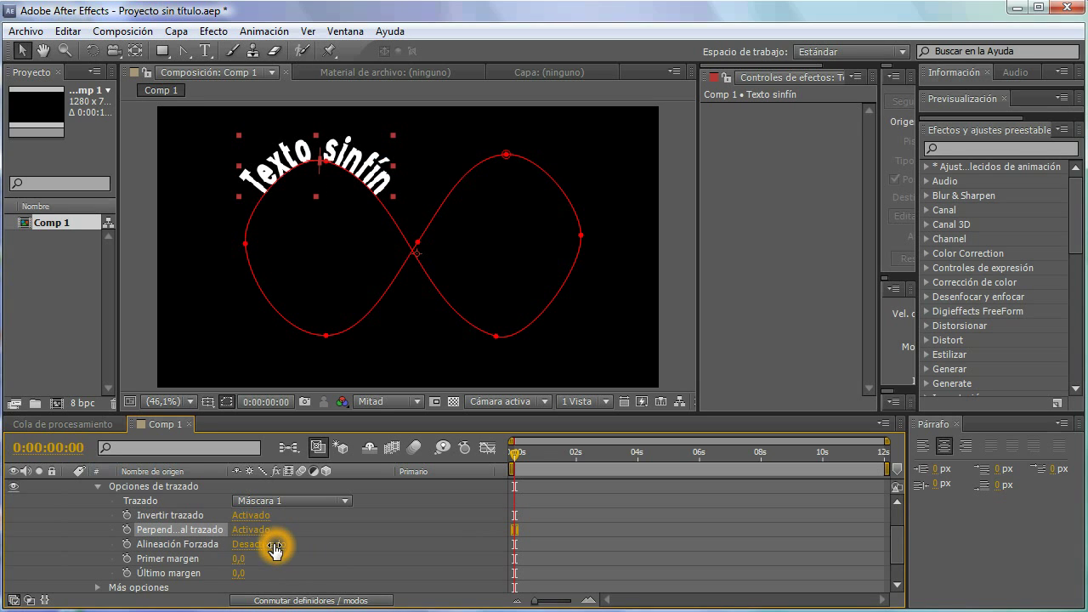
left_click(272, 545)
left_click_drag(239, 559, 270, 582)
left_click(244, 559)
type("0")
left_click(290, 554)
left_click(256, 545)
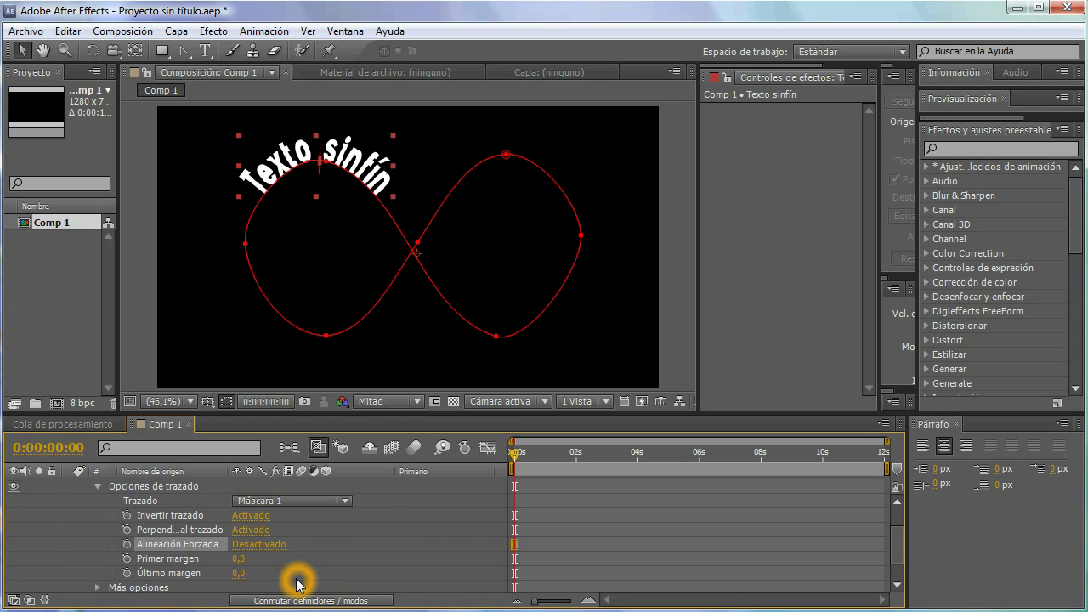
Keyframe Primer margen at 0 at the start of the composition and at about -2580 at 0:00:11:24
left_click(127, 560)
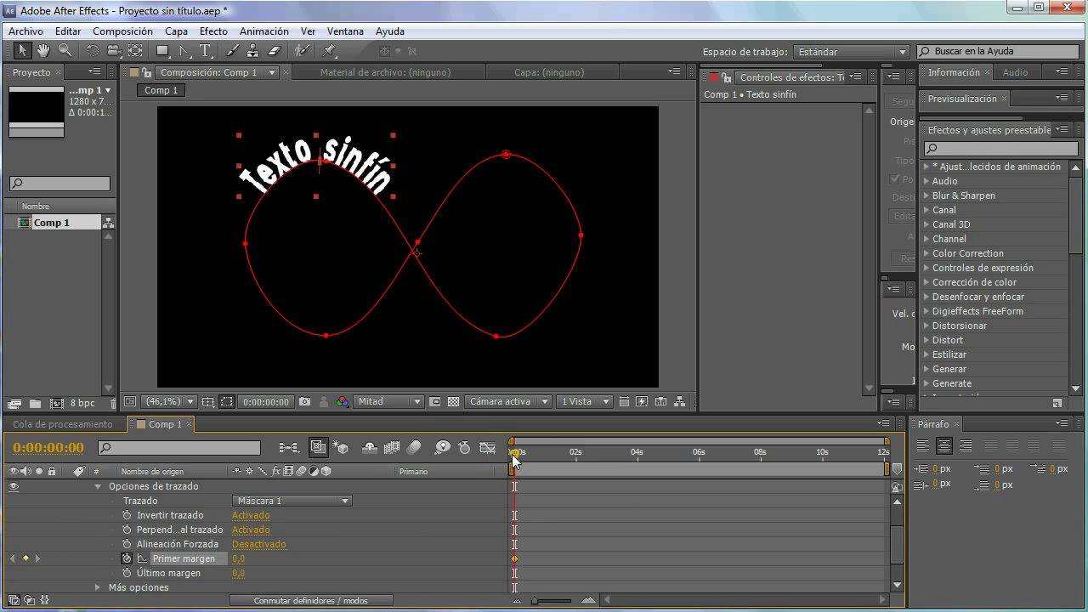
left_click_drag(513, 454, 921, 463)
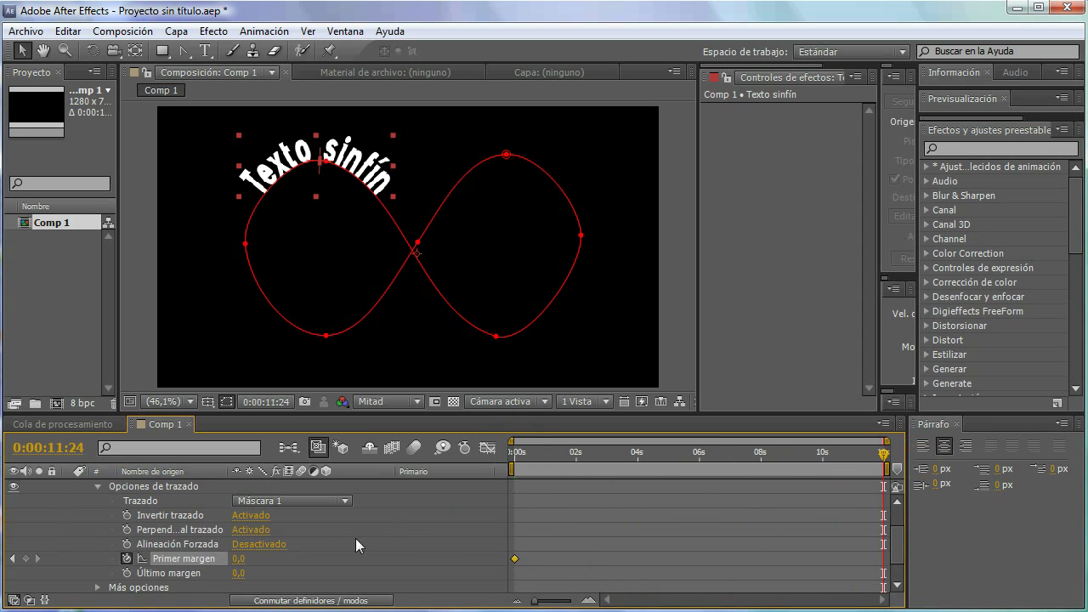
left_click_drag(242, 565, 145, 572)
left_click_drag(247, 559, 128, 562)
left_click_drag(257, 564, 187, 564)
left_click_drag(255, 569, 4, 557)
left_click_drag(267, 561, 19, 585)
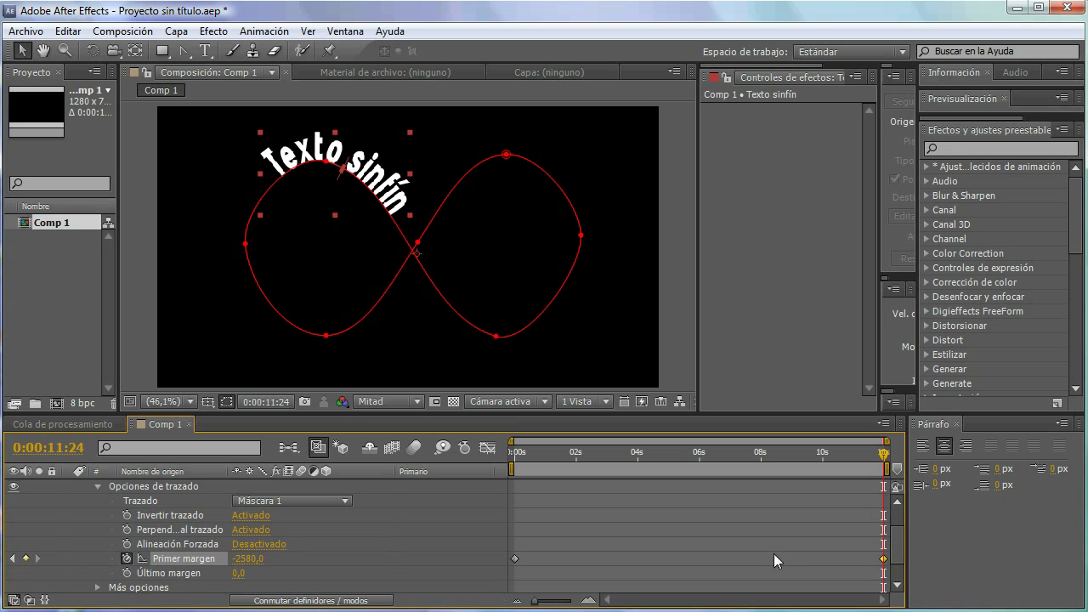
Adjust the Primer margen keyframe at 0:00:11:24 to -2618 so the text ends nearer its starting position
left_click(885, 457)
left_click_drag(885, 456, 931, 483)
left_click_drag(243, 558, 225, 562)
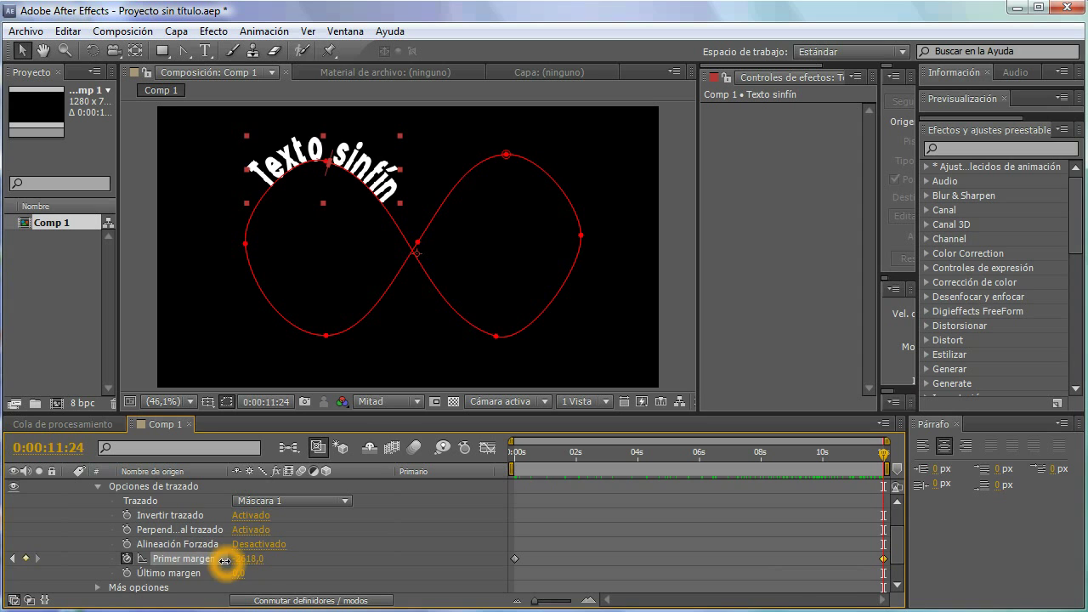
Preview the text travelling around the infinity path and compare its position at the first and last frames
left_click_drag(549, 451, 486, 457)
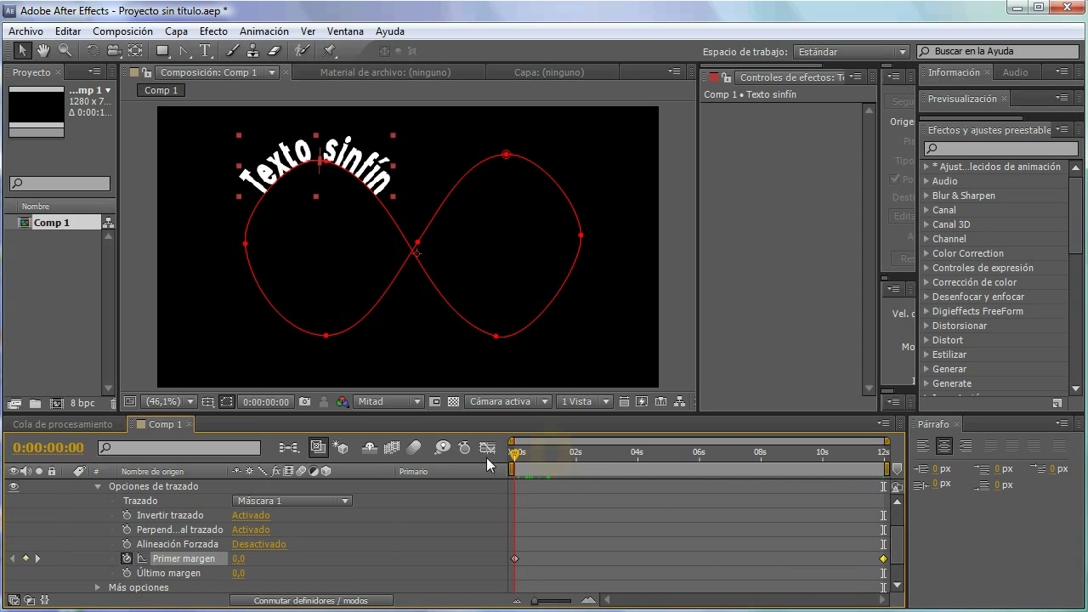
left_click(569, 516)
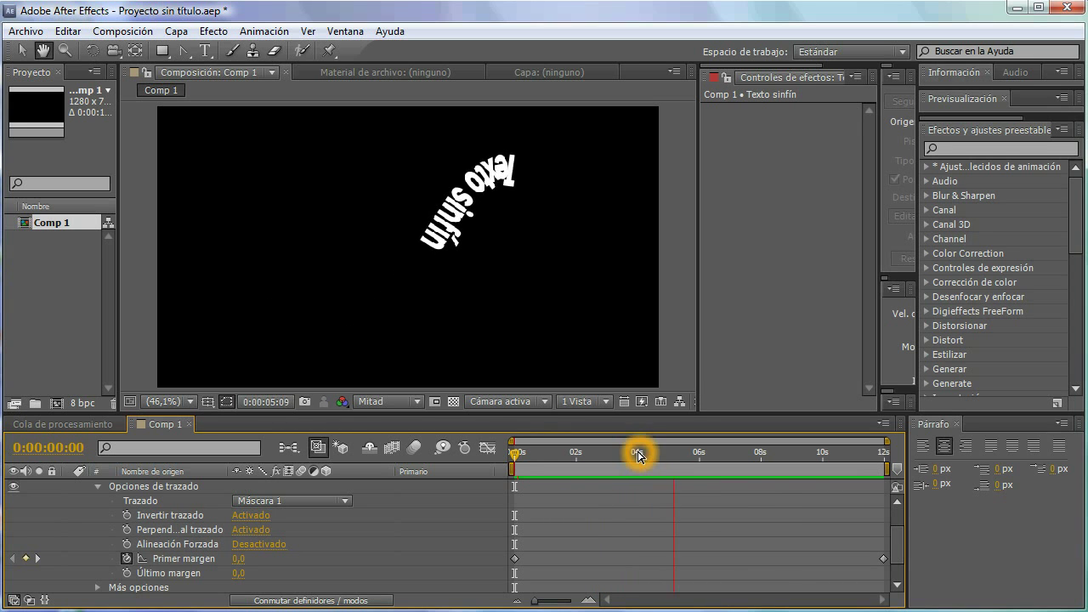
left_click_drag(634, 460, 899, 482)
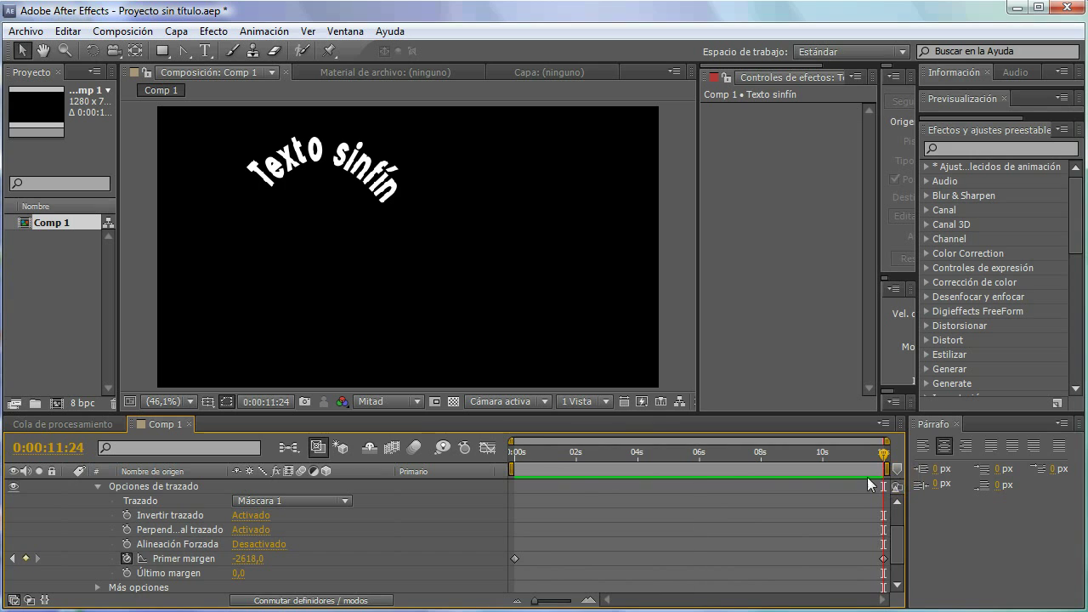
left_click_drag(532, 466, 507, 459)
left_click(284, 182)
left_click(266, 200)
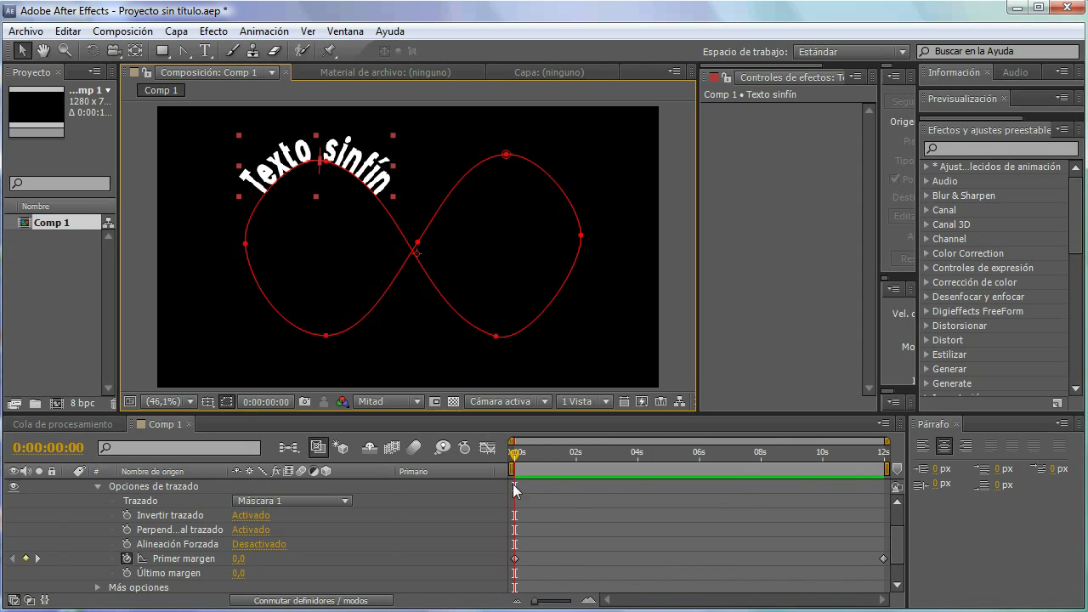
left_click_drag(518, 461, 885, 465)
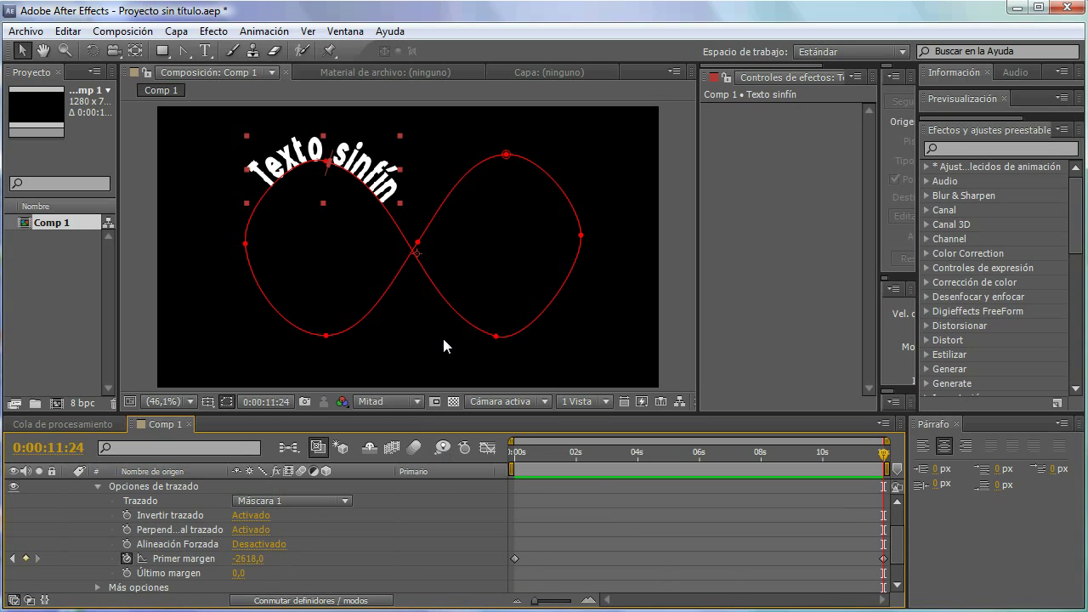
left_click(590, 381)
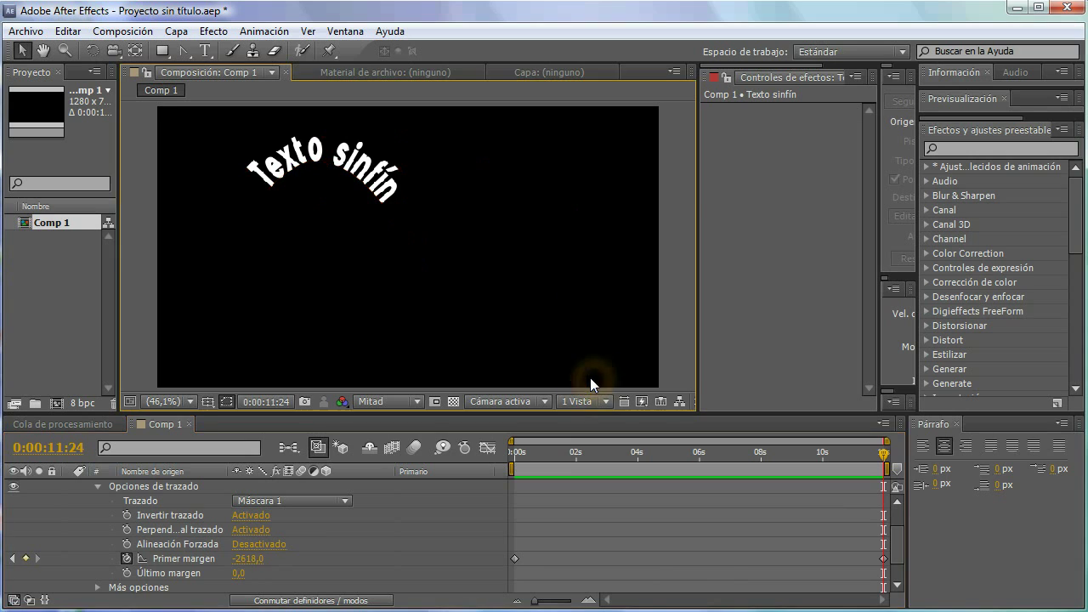
Collapse the Texto sinfín layer, add a text layer reading "seguir trazado" and move it near the middle of the composition
left_click(96, 488)
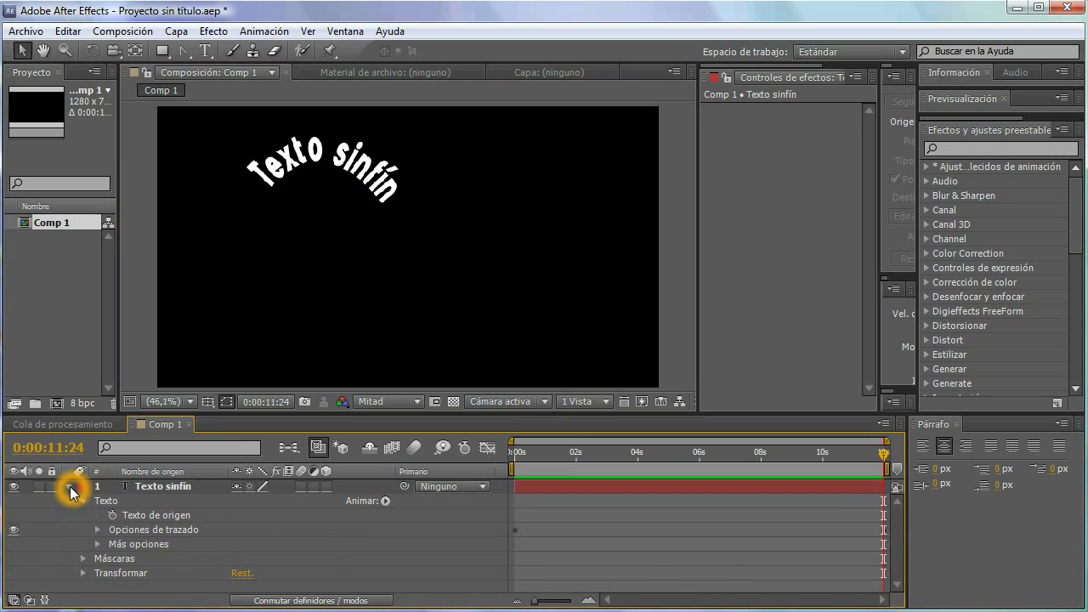
left_click(69, 486)
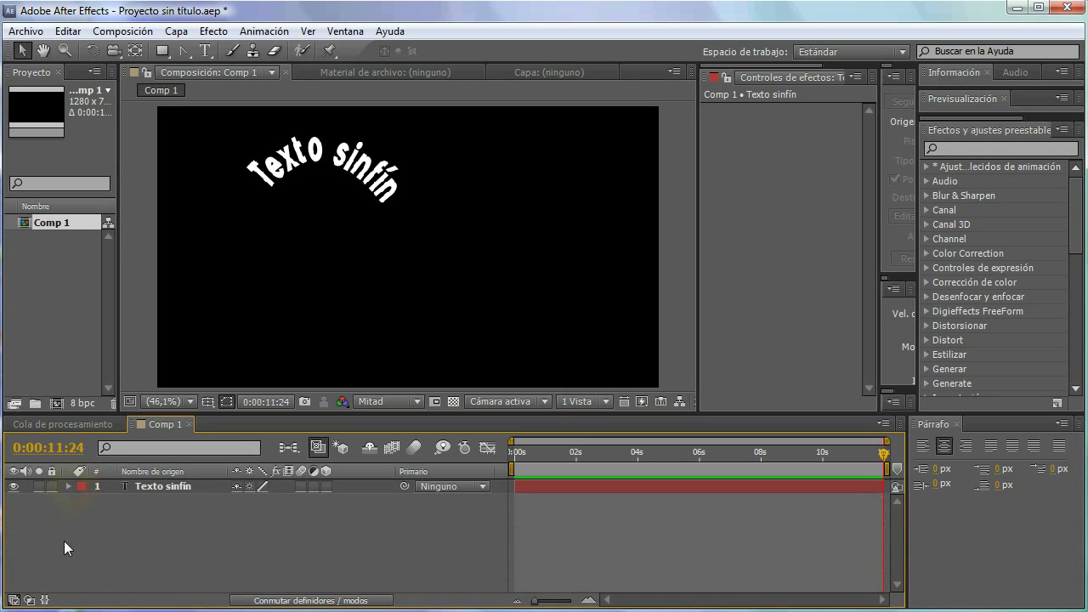
left_click(206, 53)
left_click(311, 273)
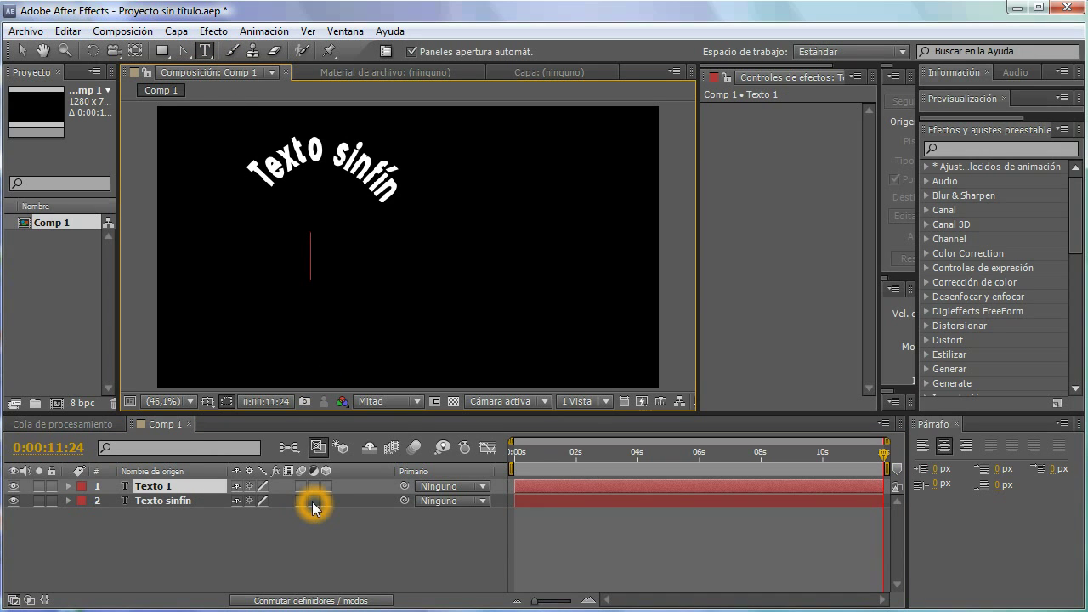
type("seguir traz")
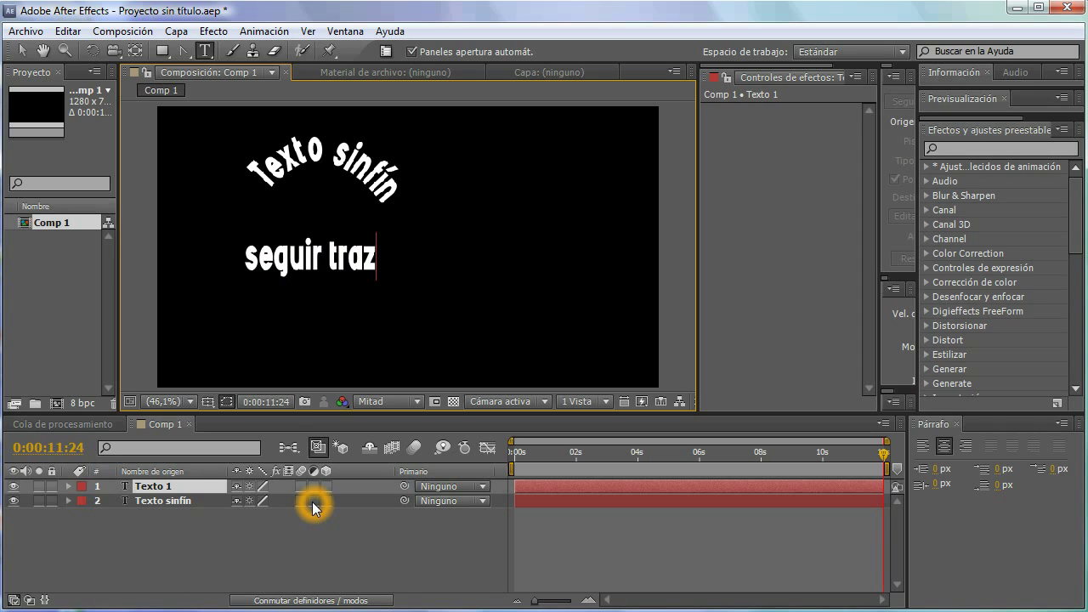
type("ado")
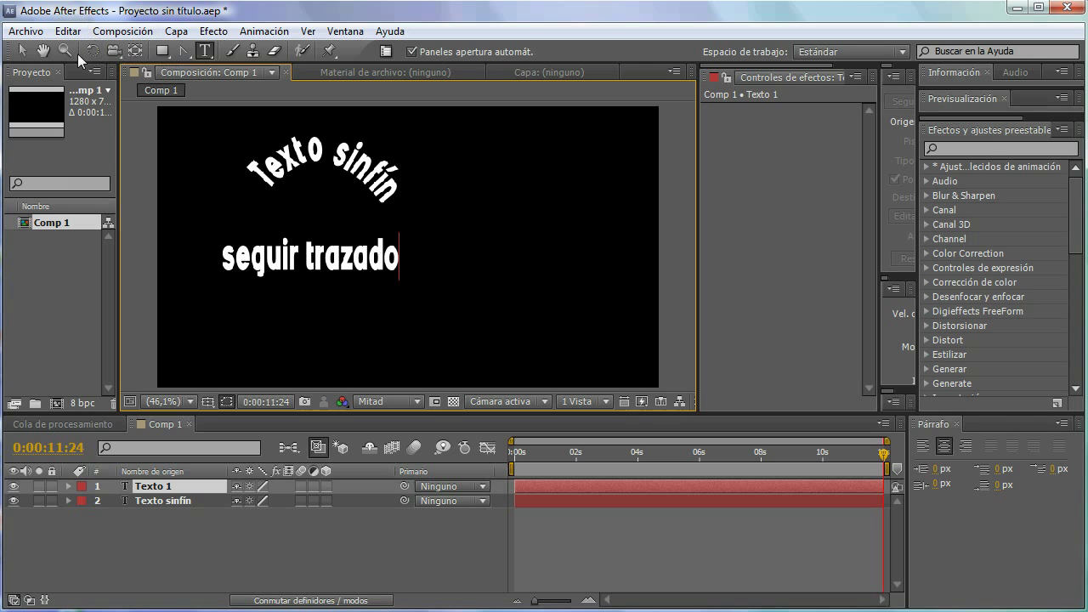
left_click(24, 54)
left_click_drag(335, 265, 451, 280)
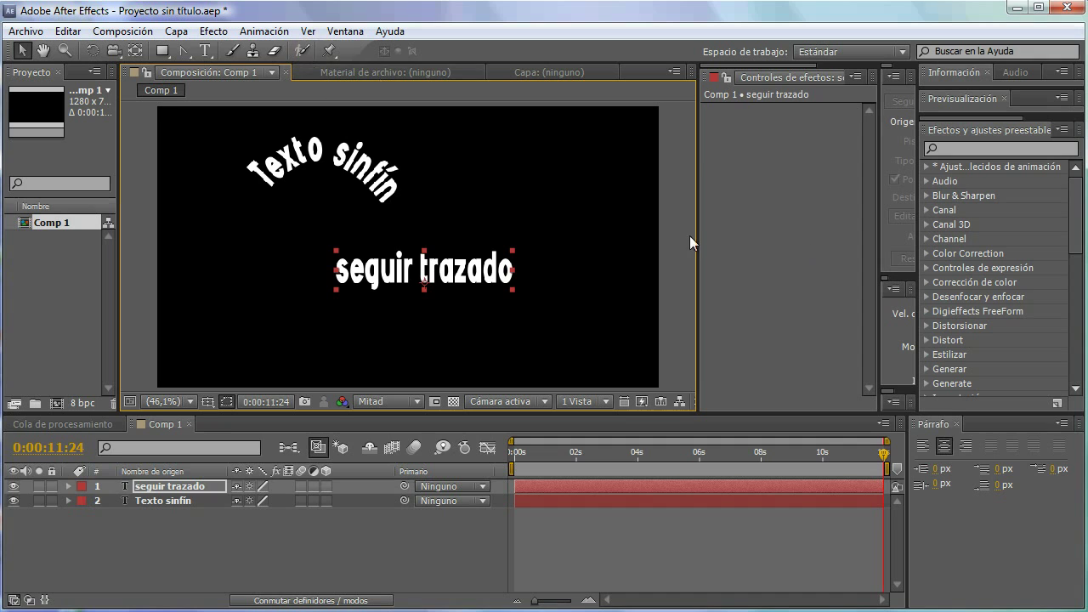
Change the fill colour of the "seguir trazado" text to orange
left_click_drag(879, 240, 752, 247)
left_click(770, 397)
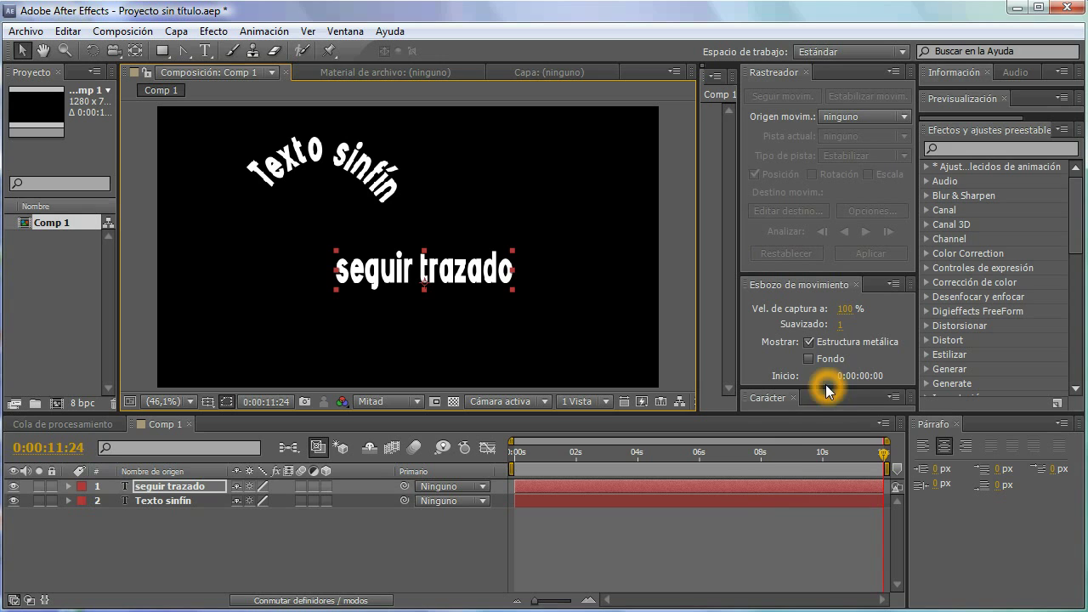
left_click_drag(823, 385, 825, 345)
left_click(884, 384)
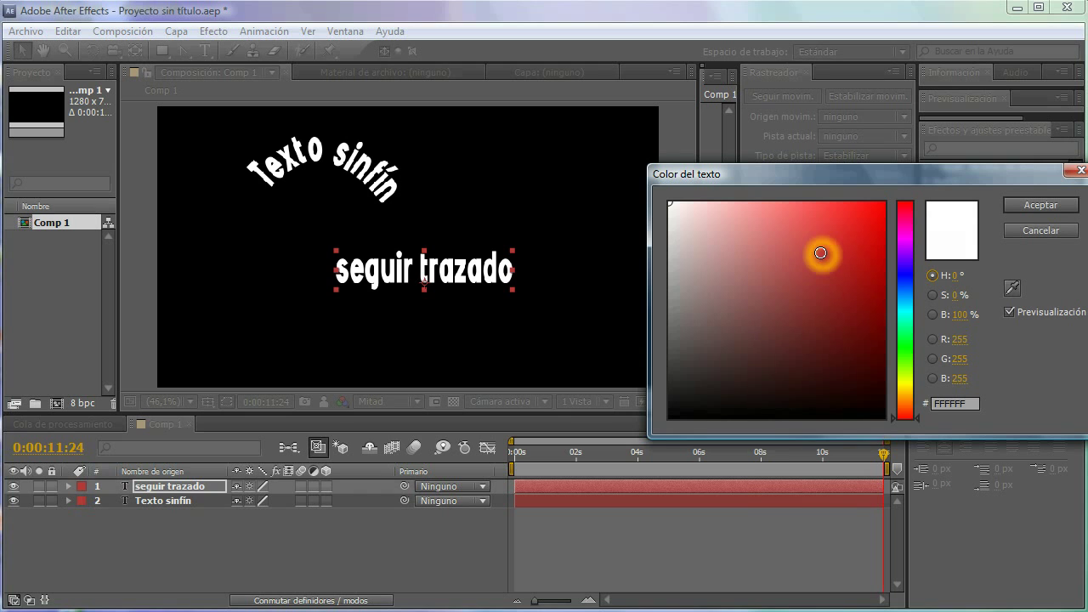
left_click_drag(908, 399, 907, 393)
left_click_drag(872, 255, 915, 194)
left_click(1042, 210)
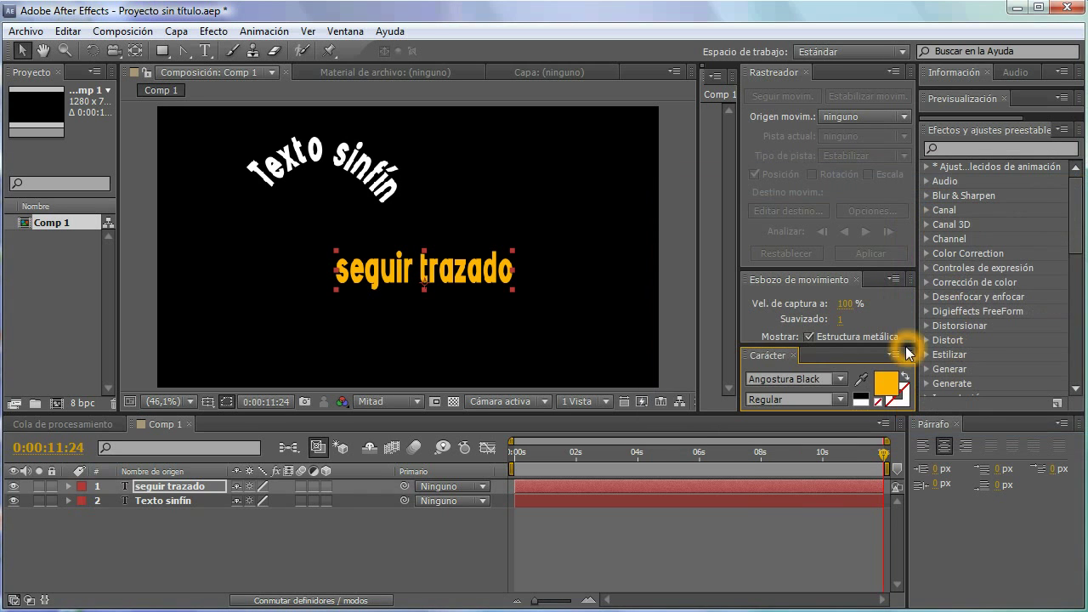
Draw an open zigzag mask on the seguir trazado layer with the Pen tool, running right to left between points outside the frame
left_click_drag(182, 51, 231, 53)
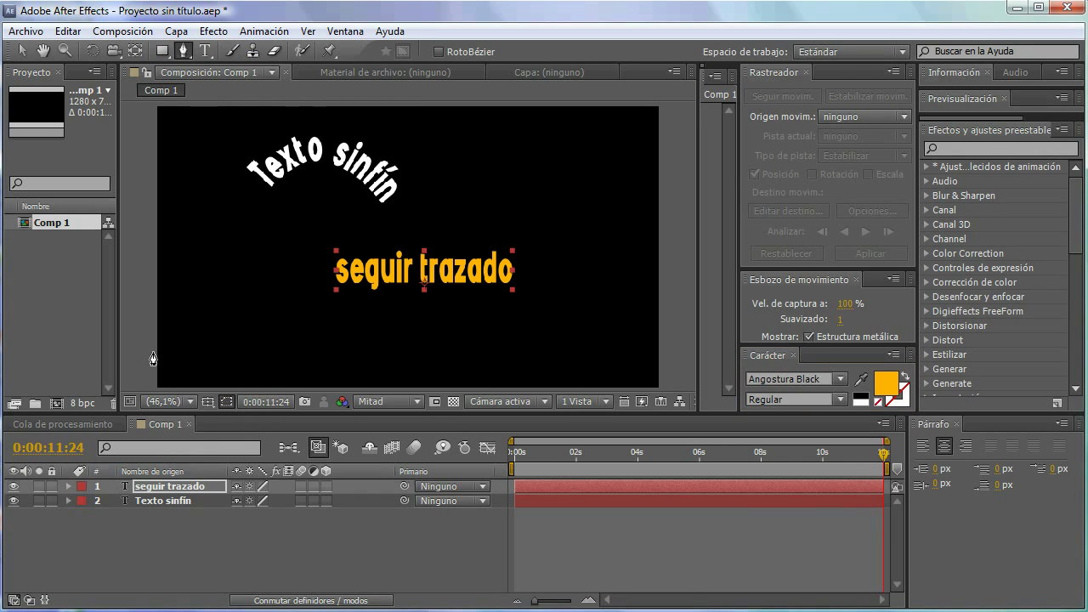
left_click(680, 343)
left_click(630, 344)
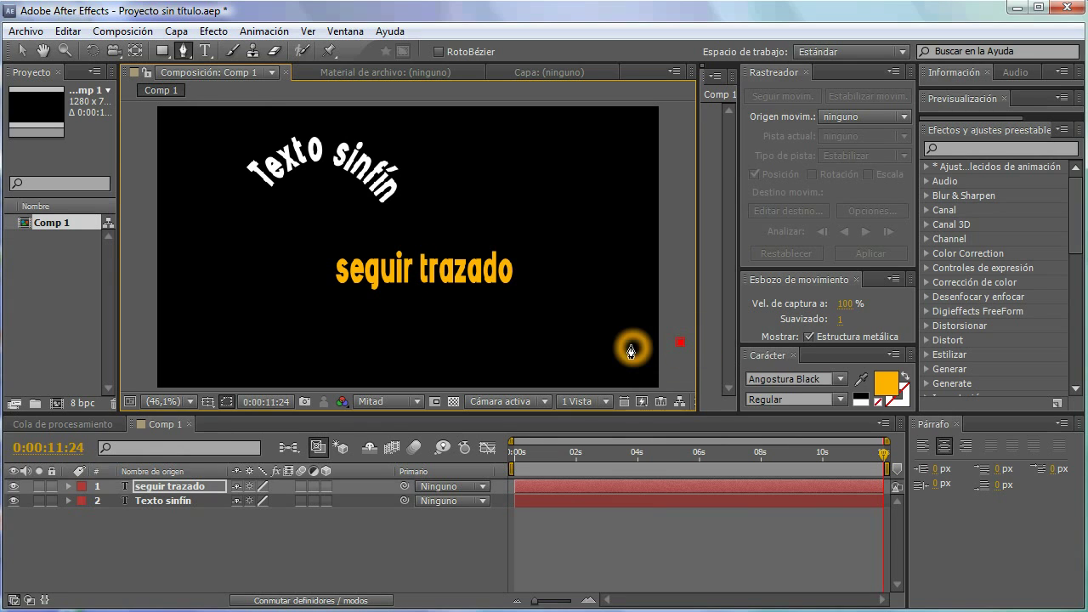
left_click(621, 264)
left_click(535, 245)
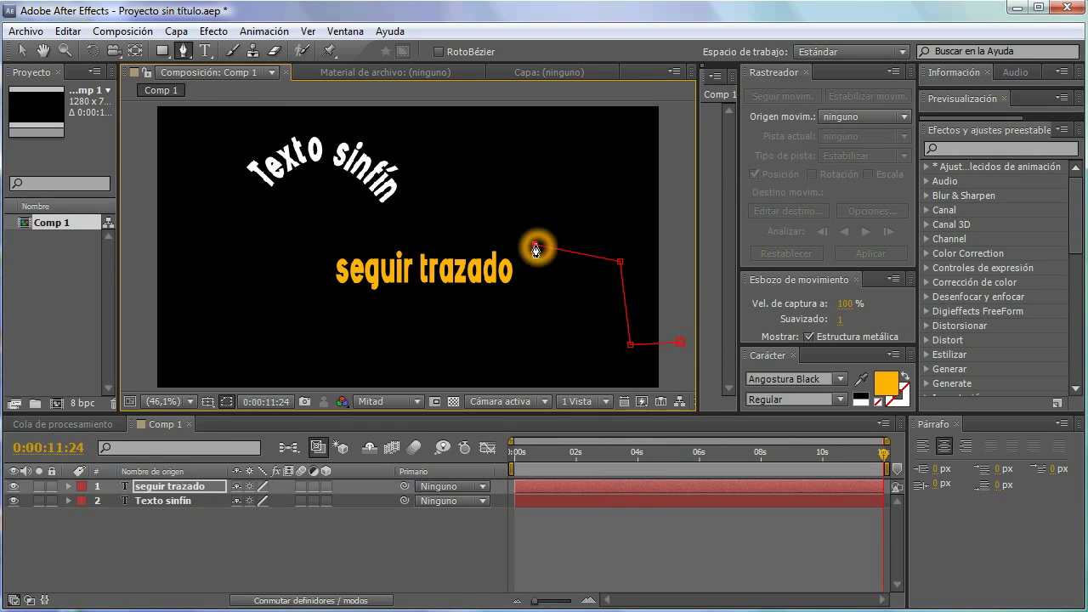
left_click(518, 307)
left_click(431, 348)
left_click(525, 169)
left_click(408, 134)
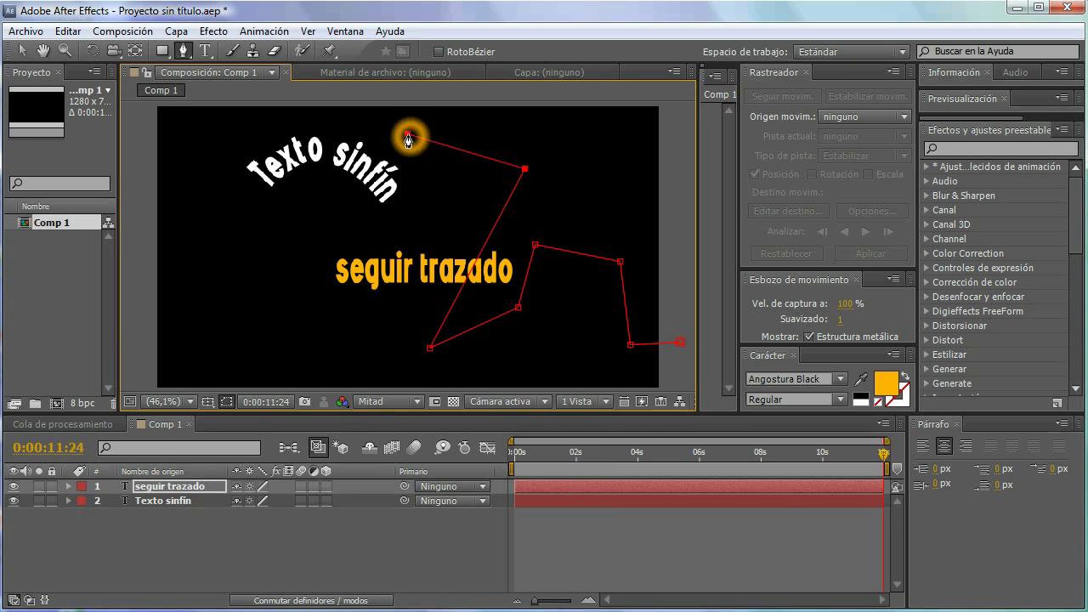
left_click(297, 293)
left_click(290, 344)
left_click(211, 342)
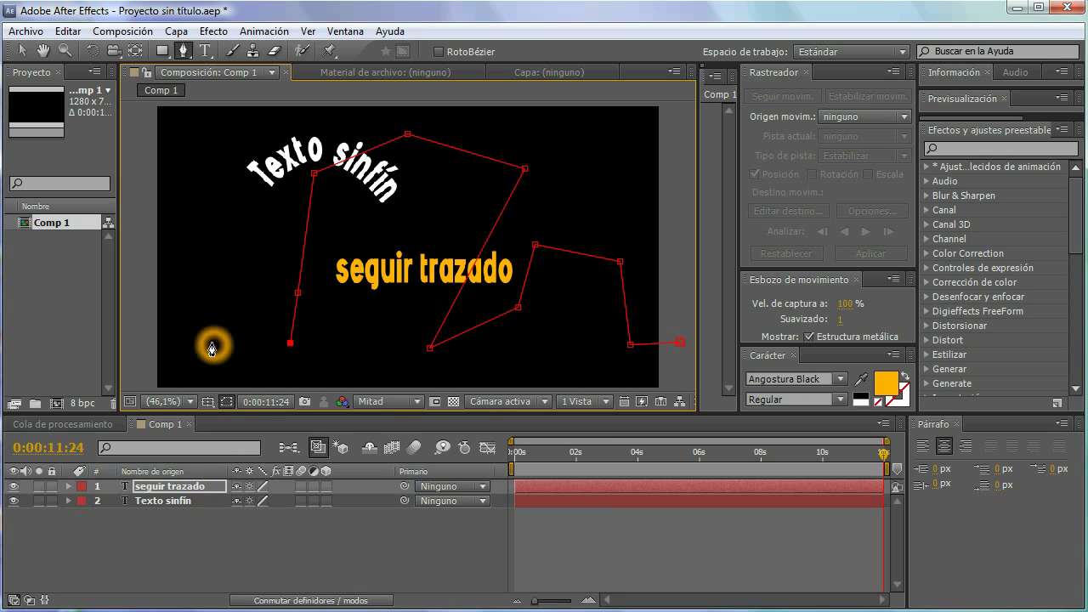
left_click(138, 259)
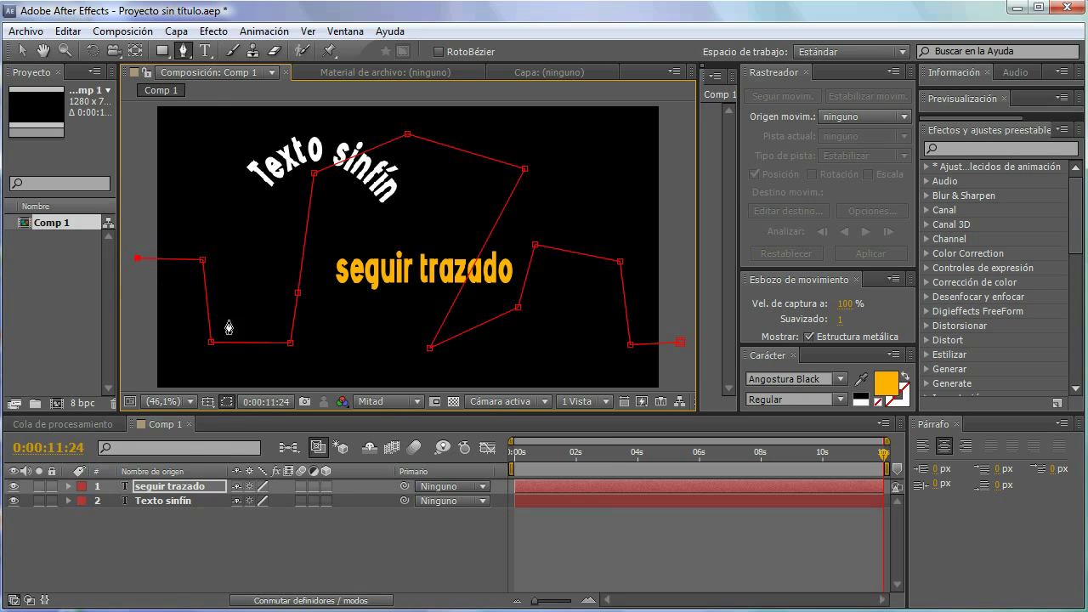
Expand the Máscara 1 properties of the seguir trazado layer and review them
left_click(688, 561)
left_click(170, 490)
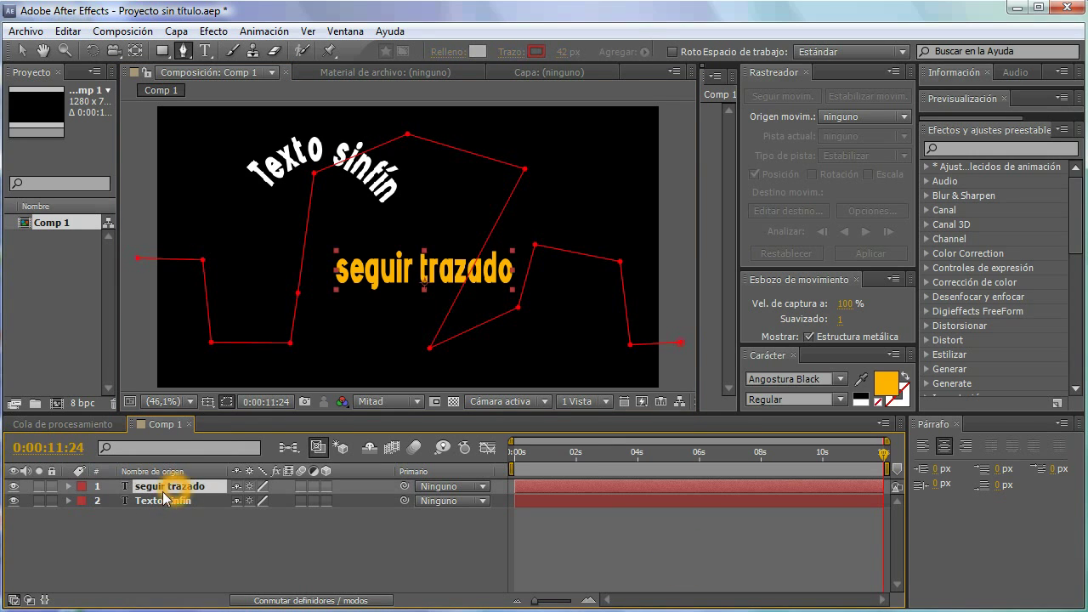
left_click(69, 487)
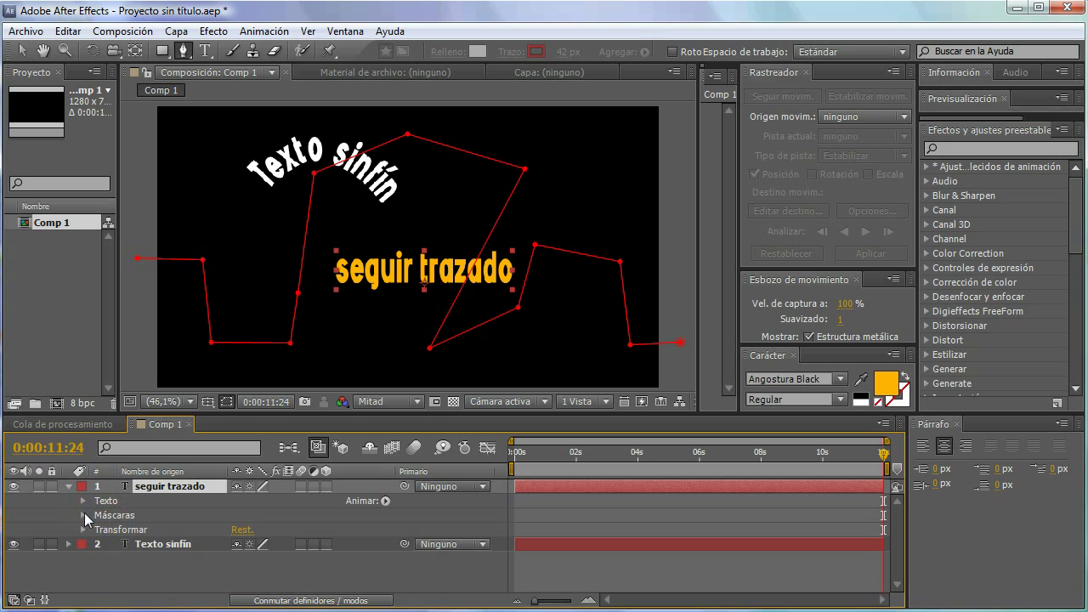
left_click(84, 515)
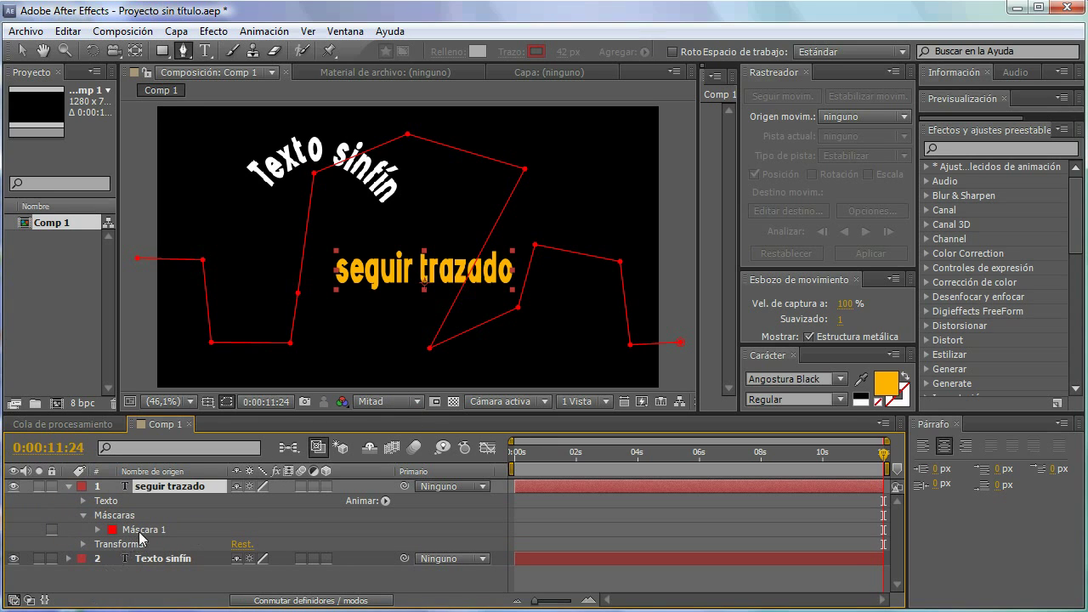
left_click(99, 533)
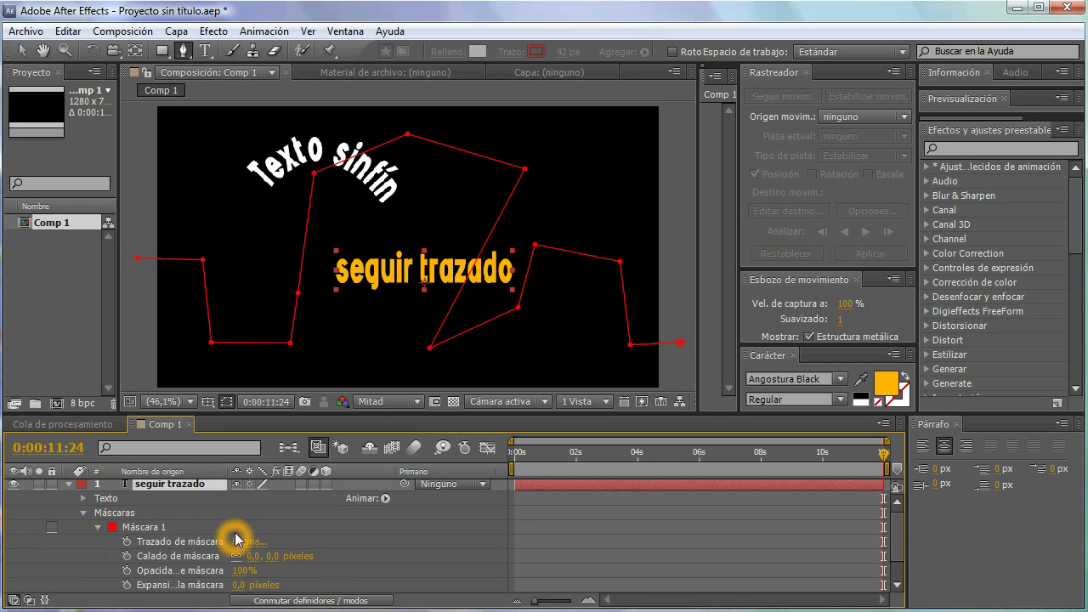
scroll(256, 539, "down", 2)
scroll(170, 529, "up", 2)
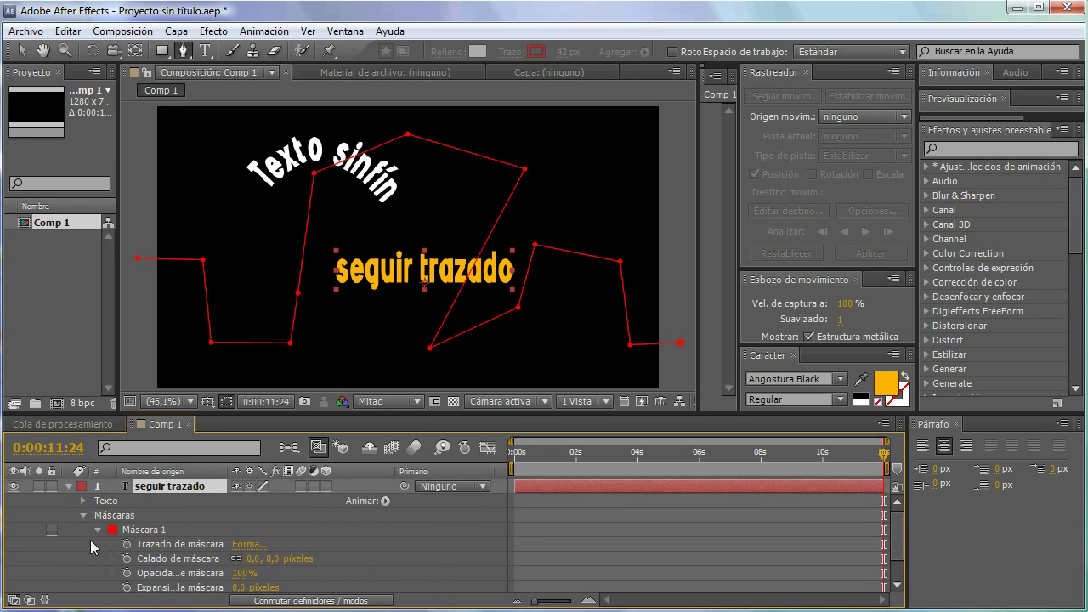
Set the path of the seguir trazado text to Máscara 1 and turn on Invertir trazado
left_click(100, 532)
left_click(84, 515)
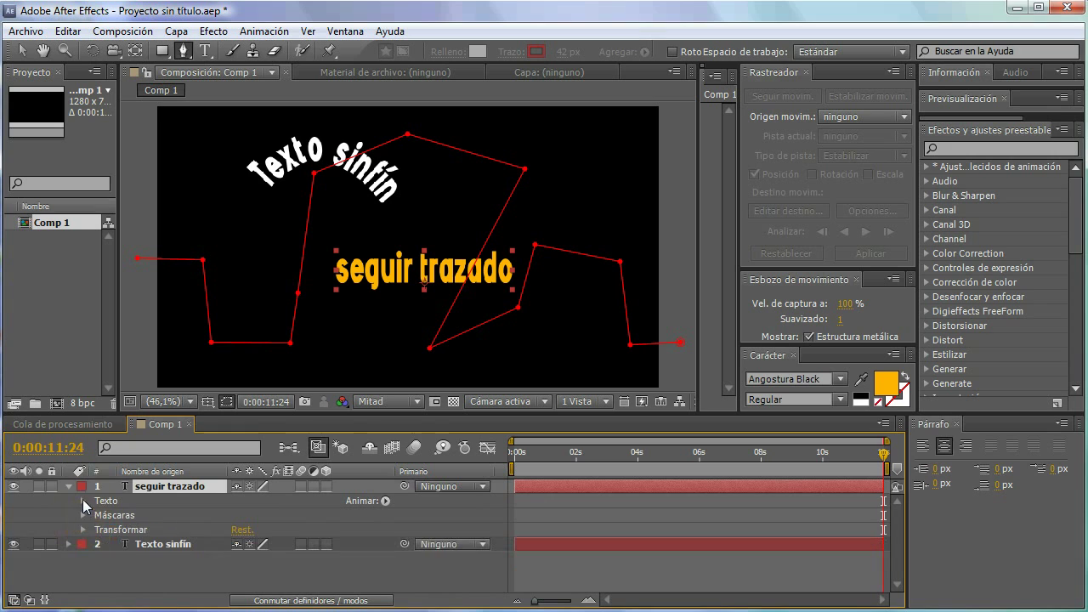
left_click(84, 503)
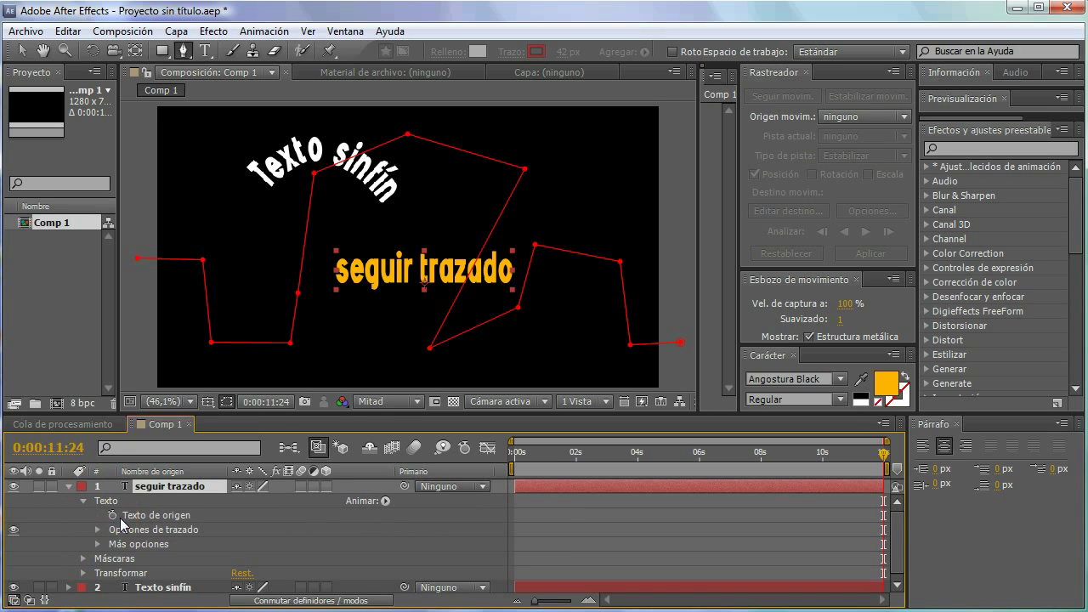
left_click(98, 531)
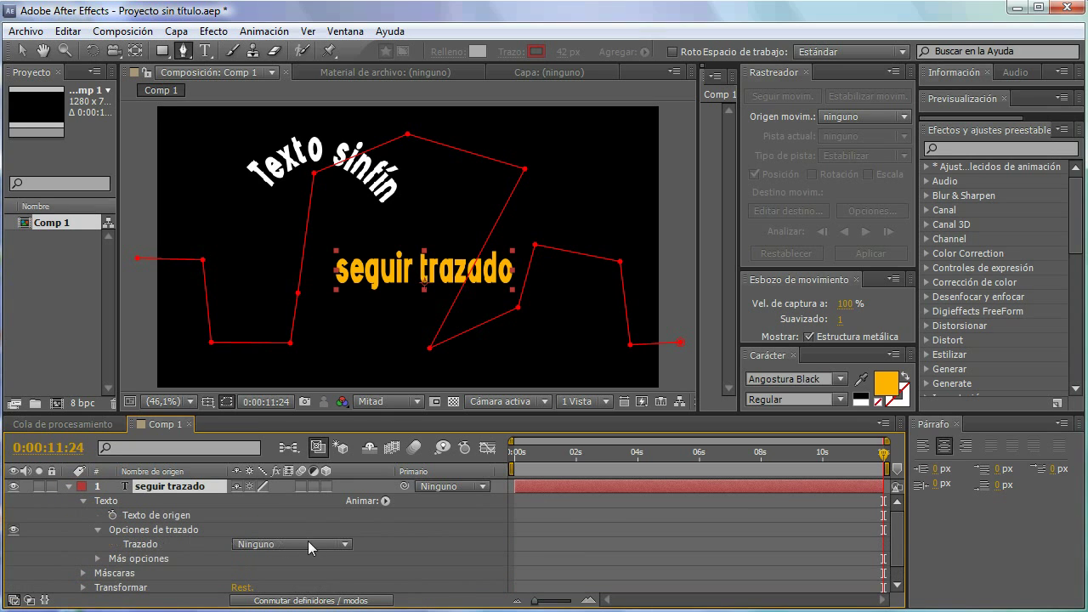
left_click(344, 551)
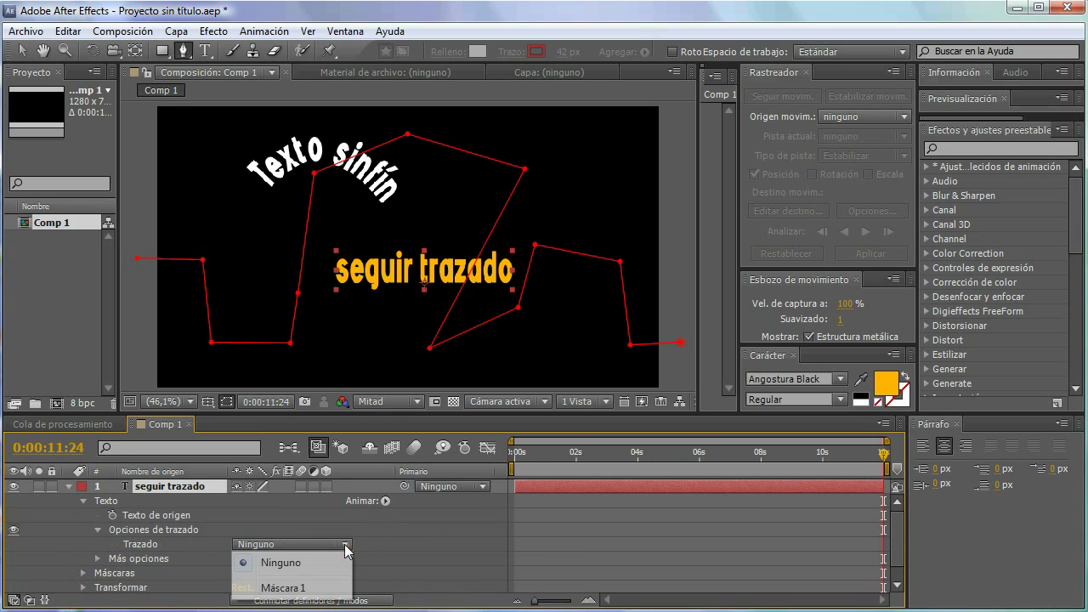
left_click(314, 588)
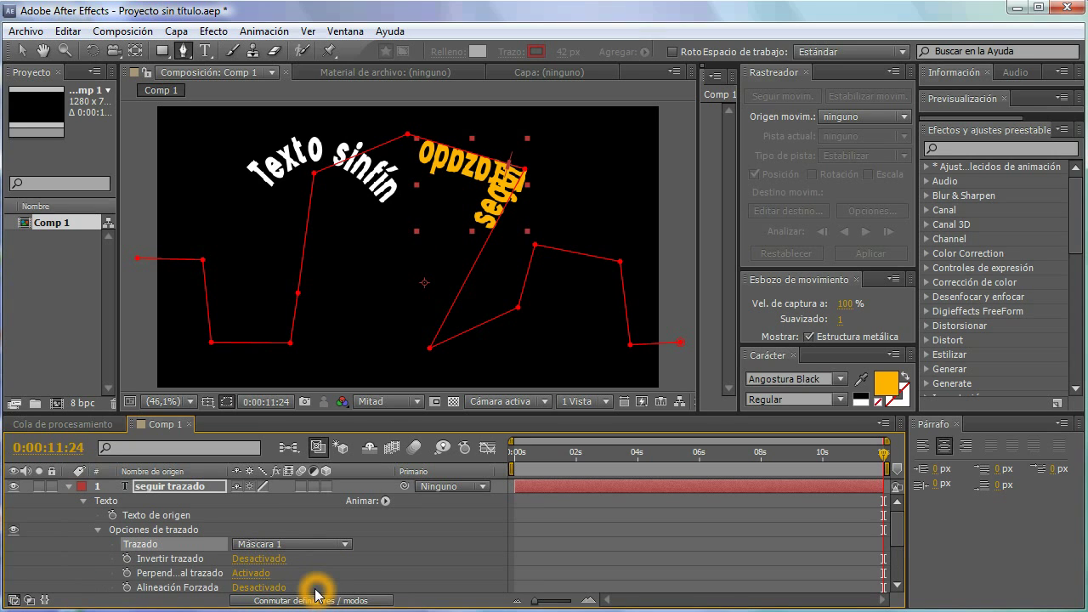
left_click(273, 559)
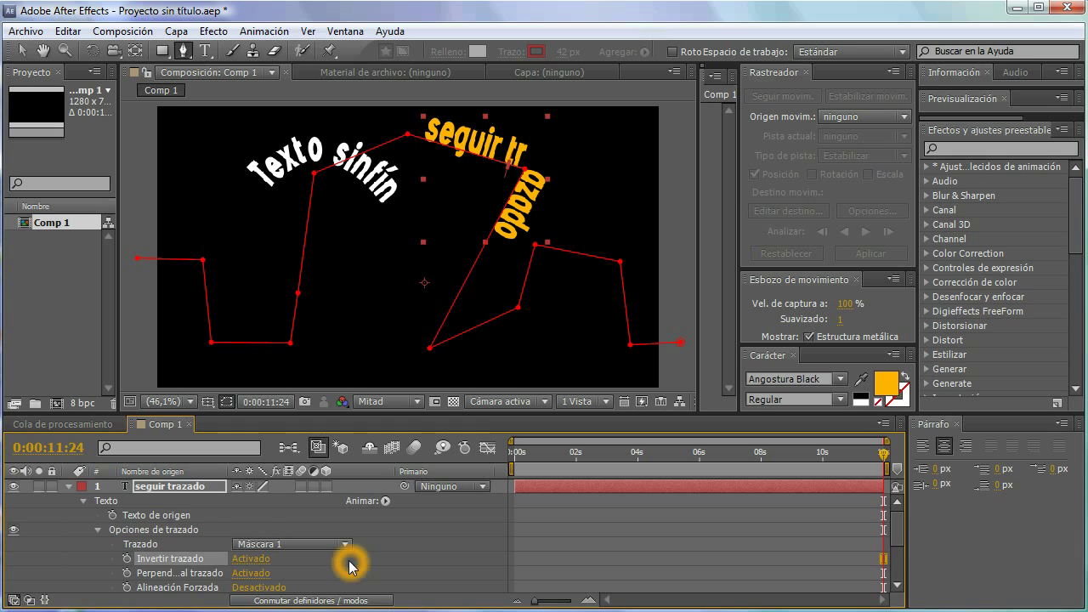
At 0:00:00:00, set the seguir trazado text's Primer margen to 1724 and add an Último margen keyframe at 0
scroll(352, 564, "down", 1)
left_click_drag(554, 455, 491, 463)
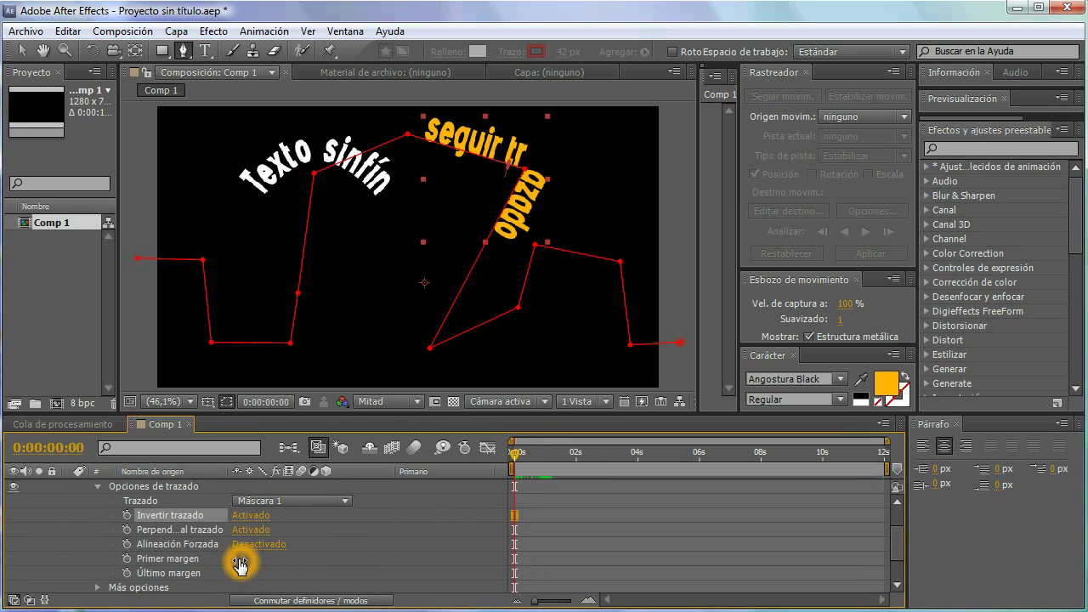
left_click_drag(238, 559, 464, 562)
left_click_drag(238, 559, 640, 547)
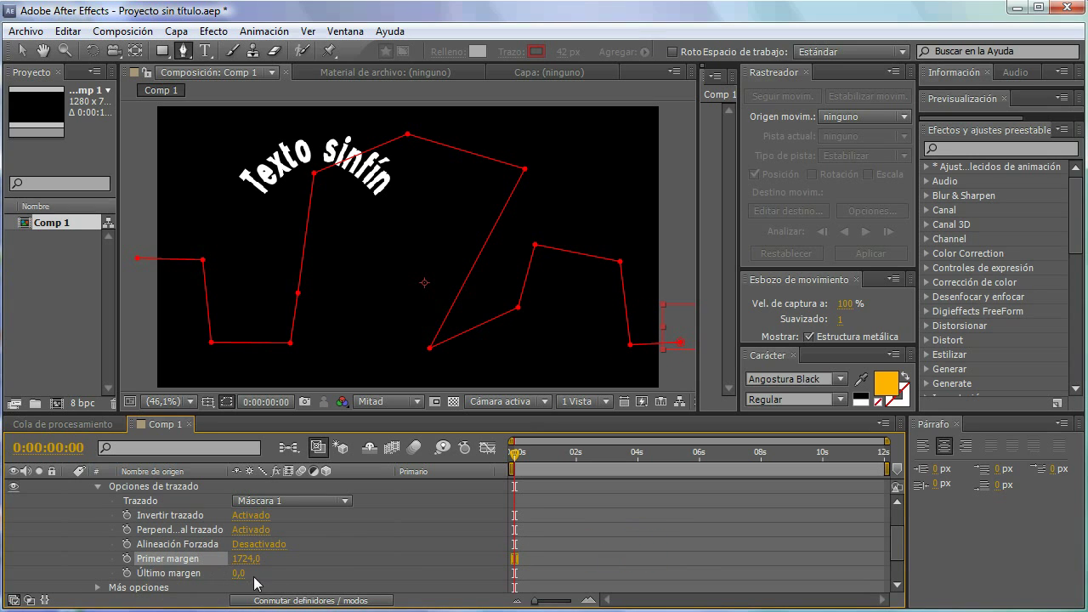
left_click(126, 573)
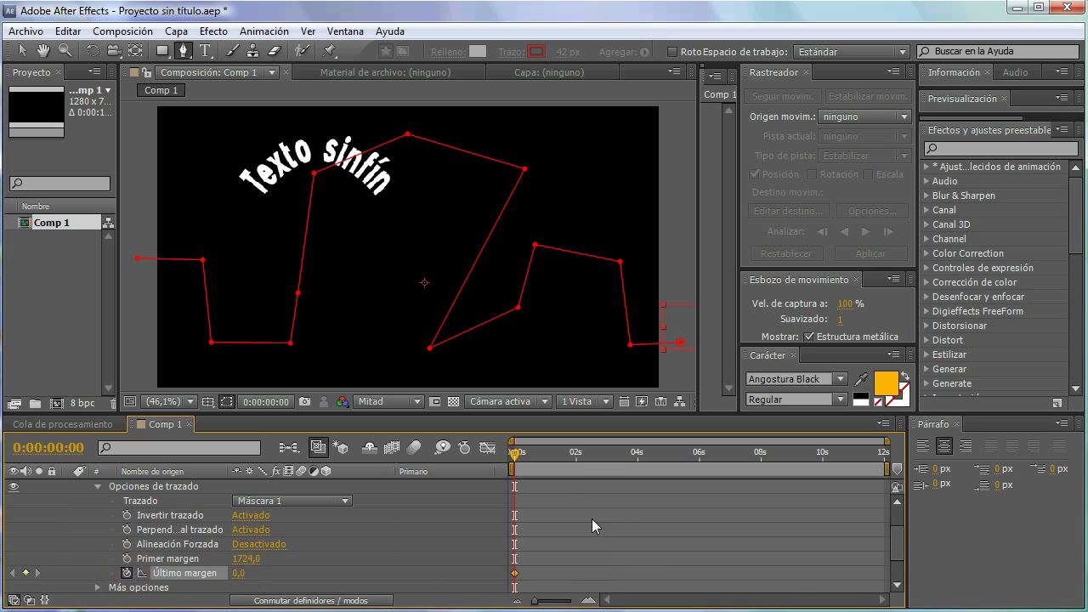
Keyframe Último margen at -3455 at 0:00:11:24, and return to the start of the composition with the layer deselected
left_click_drag(517, 462, 884, 459)
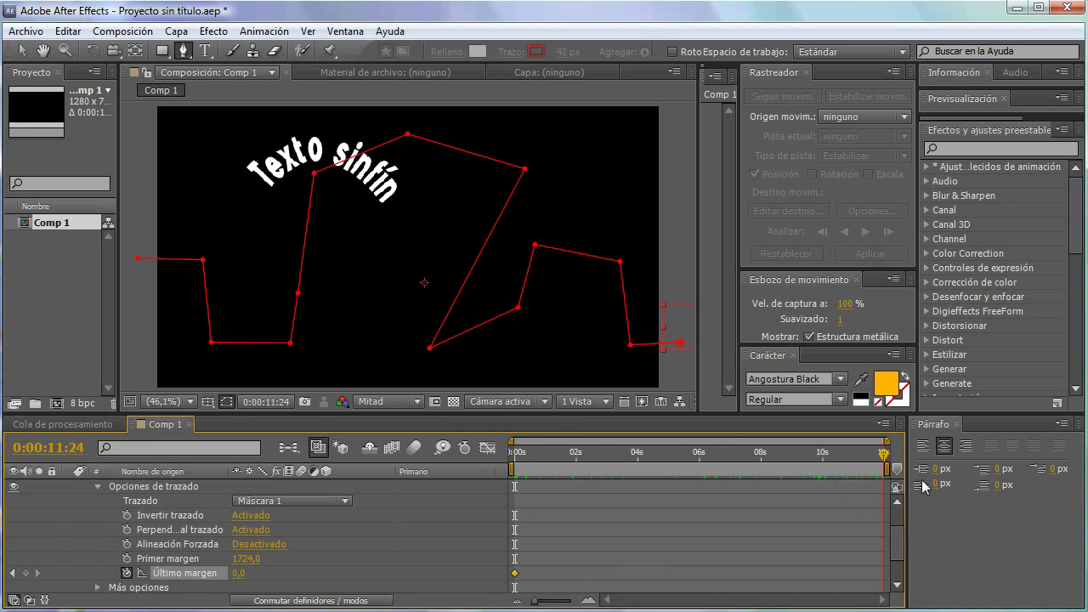
left_click_drag(241, 578, 121, 607)
left_click_drag(252, 580, 139, 577)
left_click_drag(254, 573, 94, 559)
left_click_drag(263, 577, 93, 575)
left_click_drag(255, 572, 5, 582)
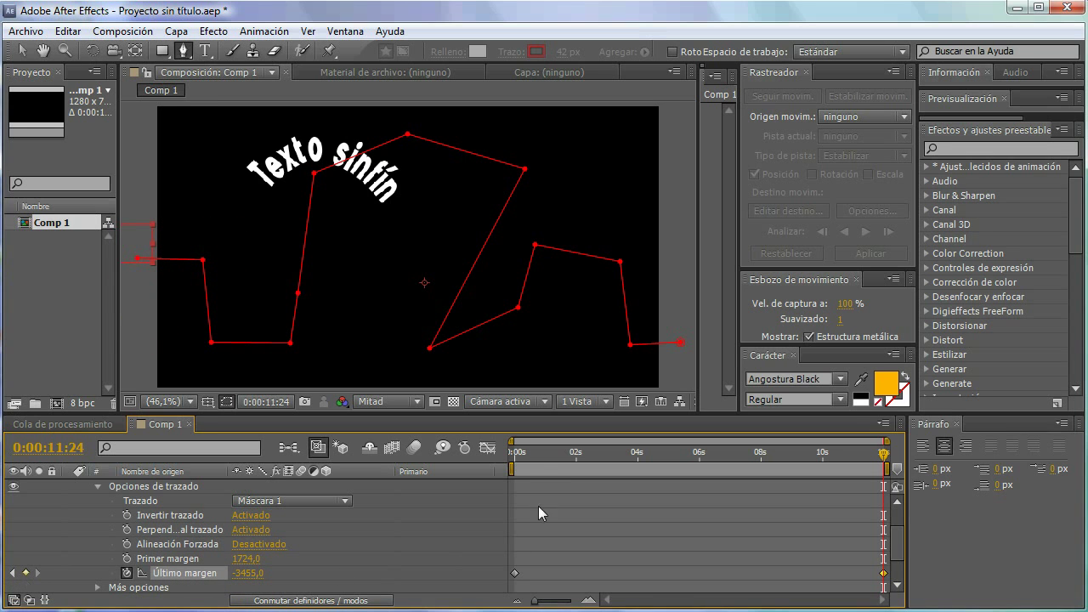
left_click_drag(534, 448, 485, 465)
left_click(575, 529)
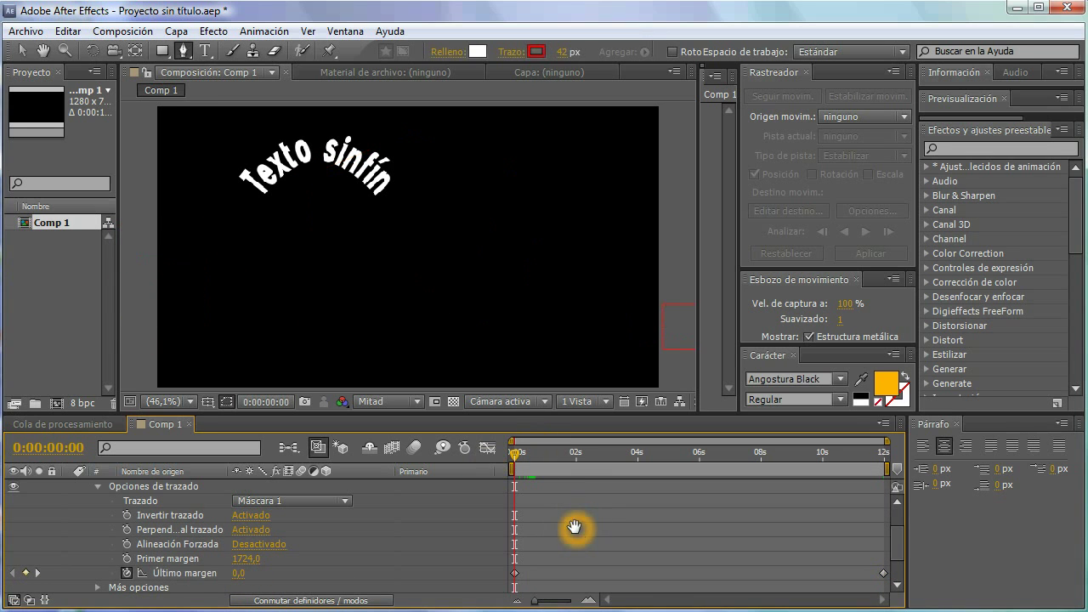